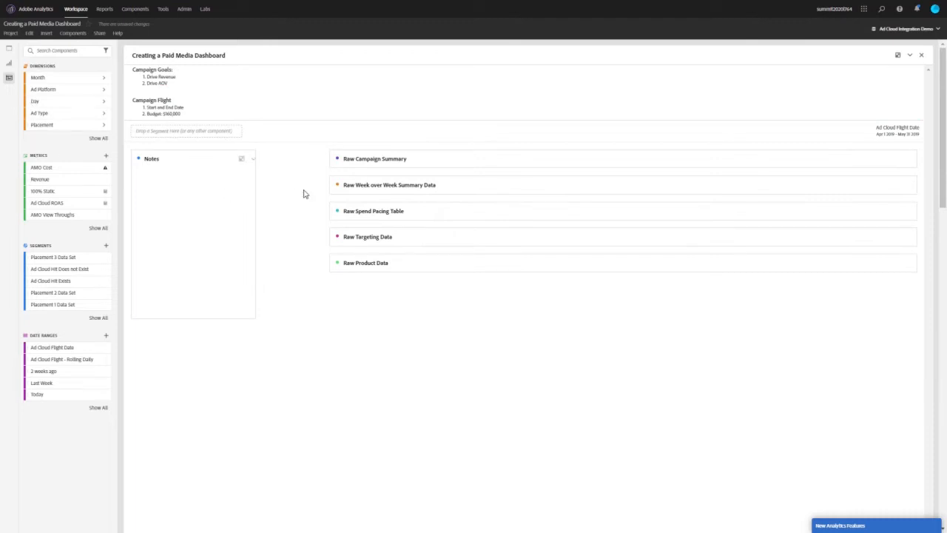
Review the project color palette choices, including the custom palette option, in the project info and settings, and close without changes
click(11, 33)
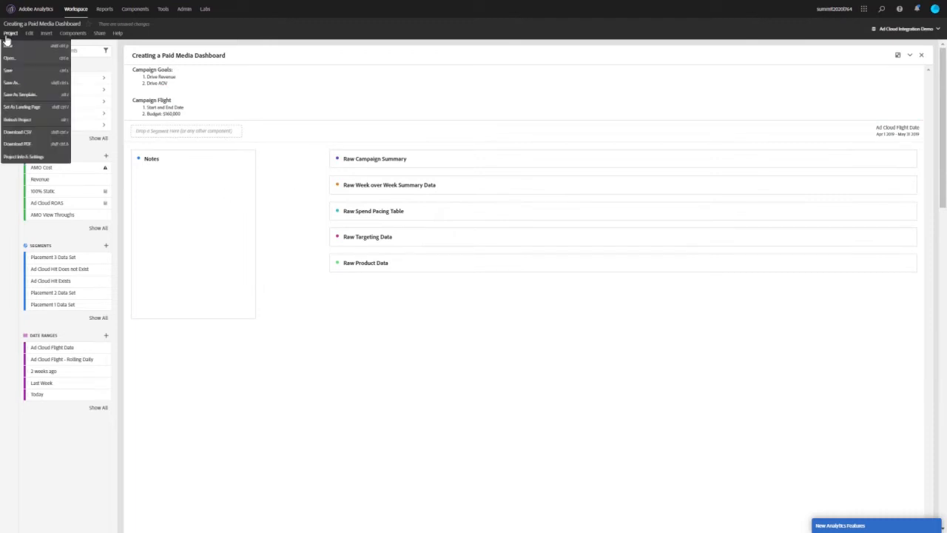
click(20, 156)
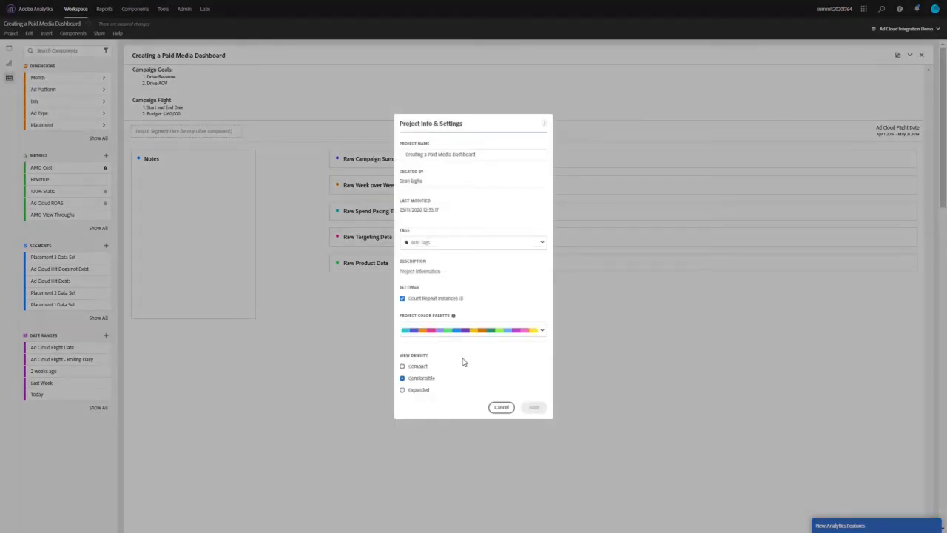
click(477, 334)
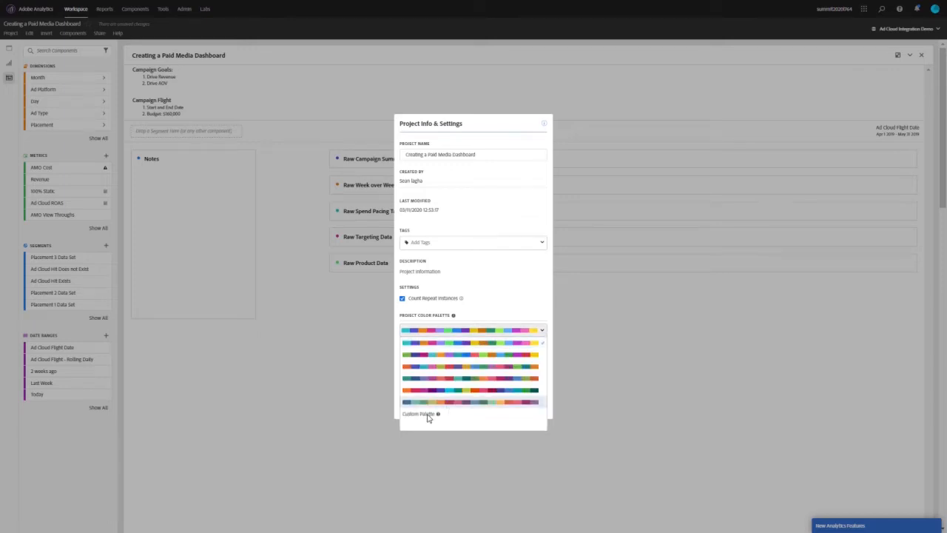
click(596, 391)
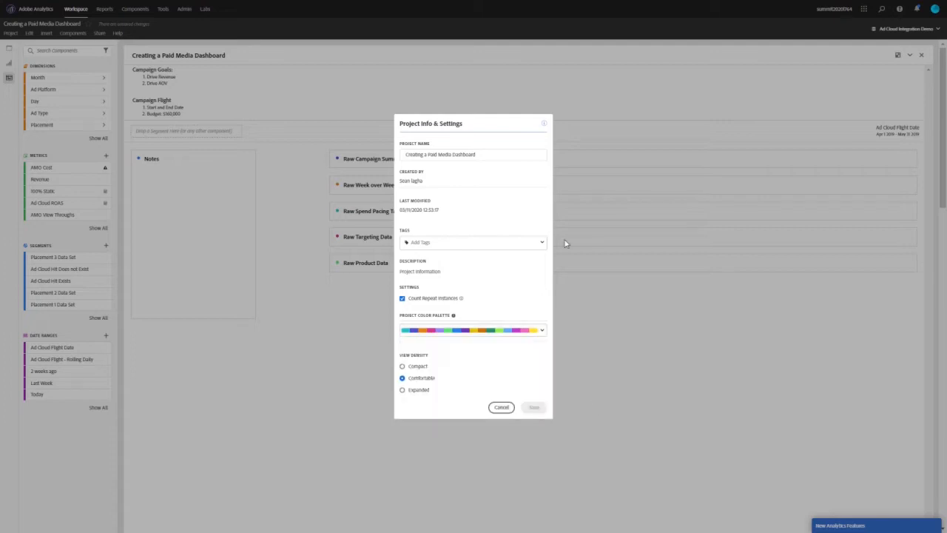
click(501, 407)
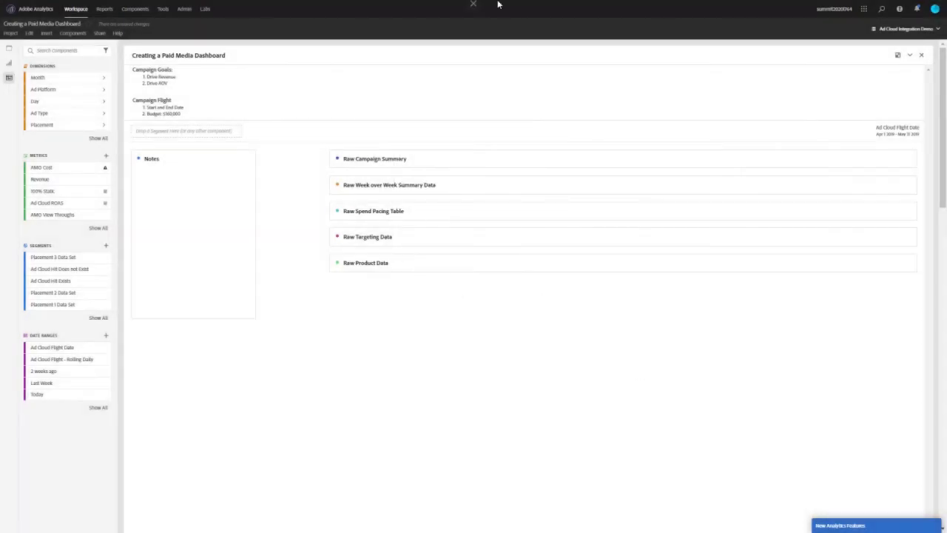
Sample the page's dark header color and the profile avatar color with the ColorPick Eyedropper extension, and return to full-screen view
click(475, 32)
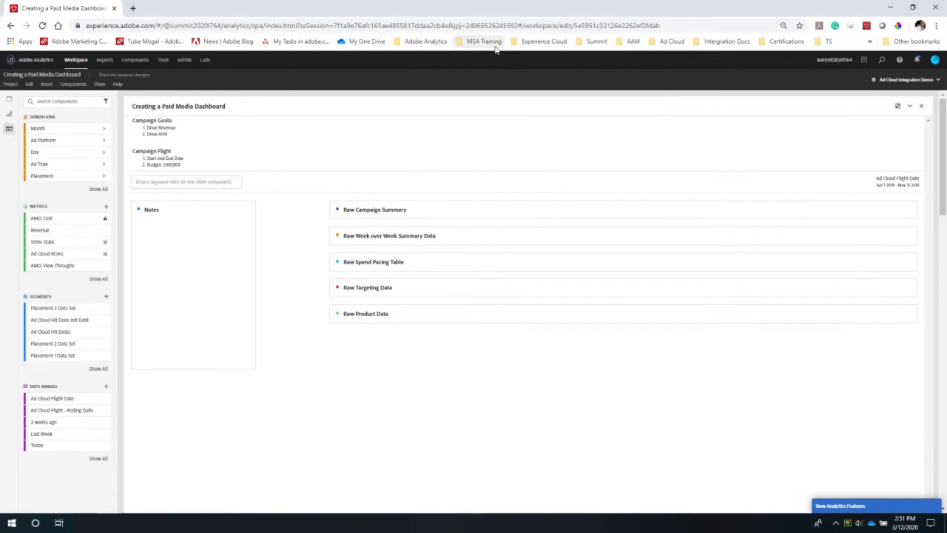
click(897, 27)
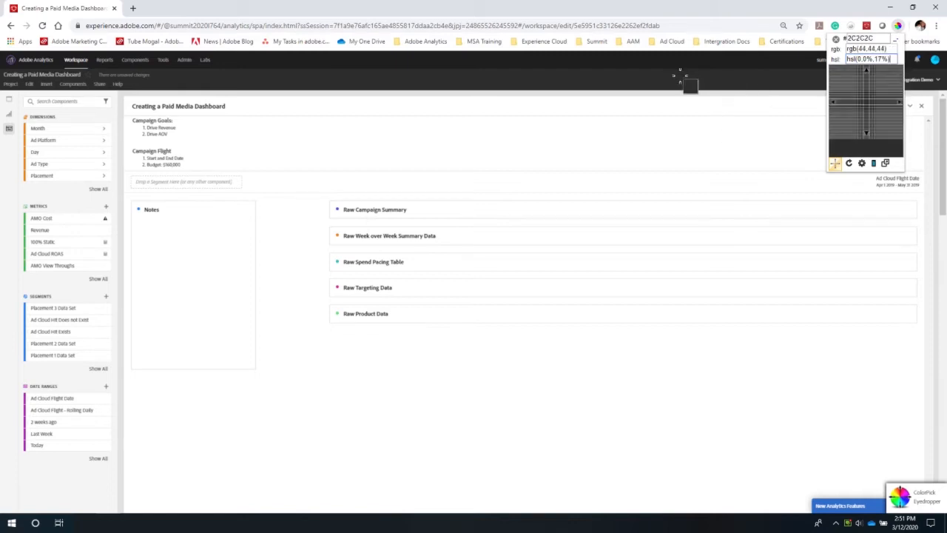
click(584, 71)
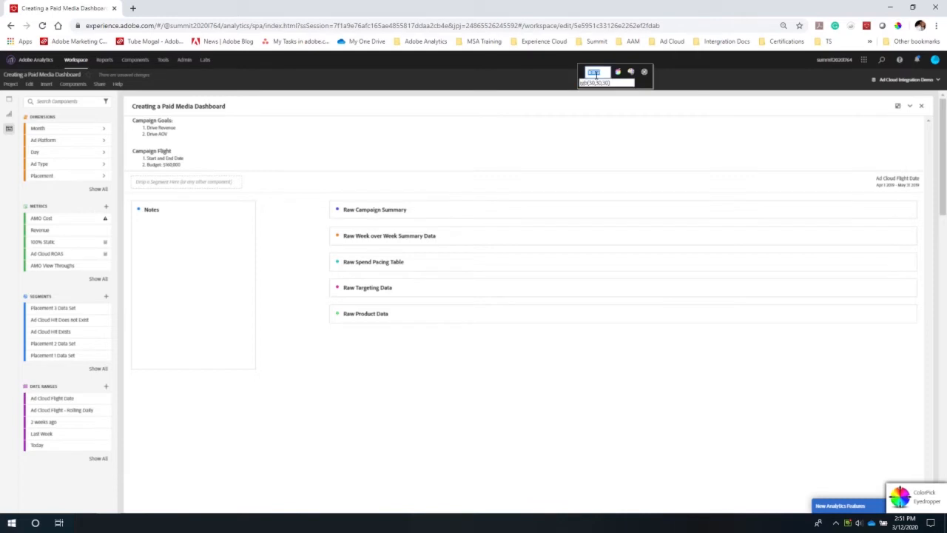
click(662, 118)
click(934, 59)
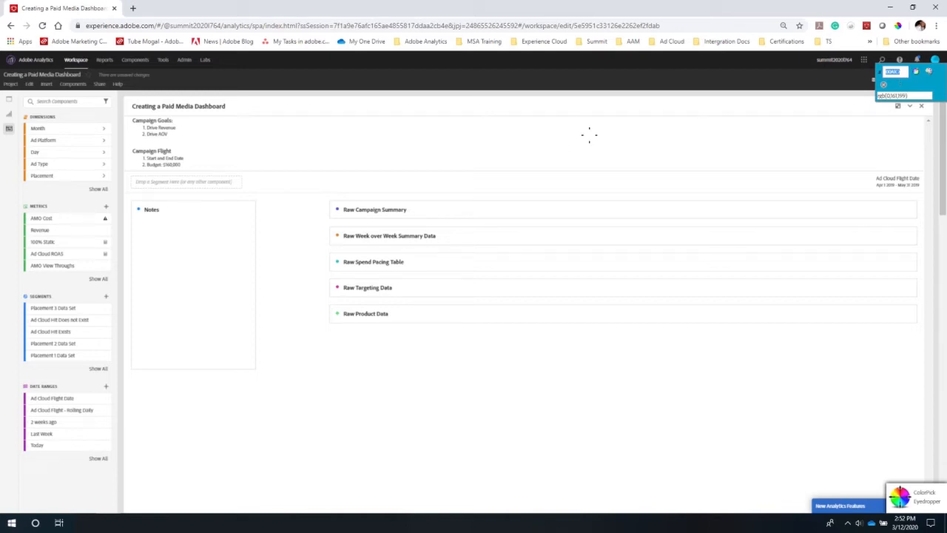
key(F11)
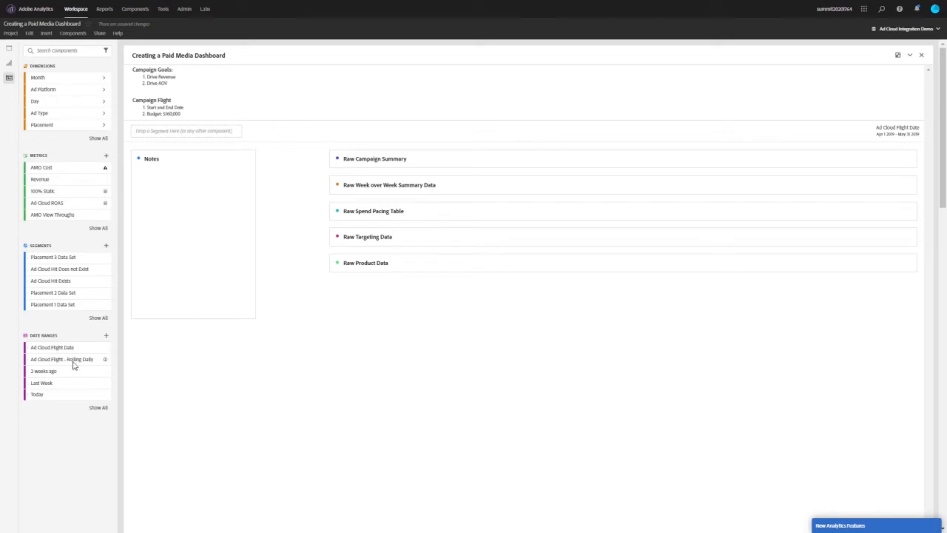
Start a new date range and show the details of its rolling dates
click(106, 338)
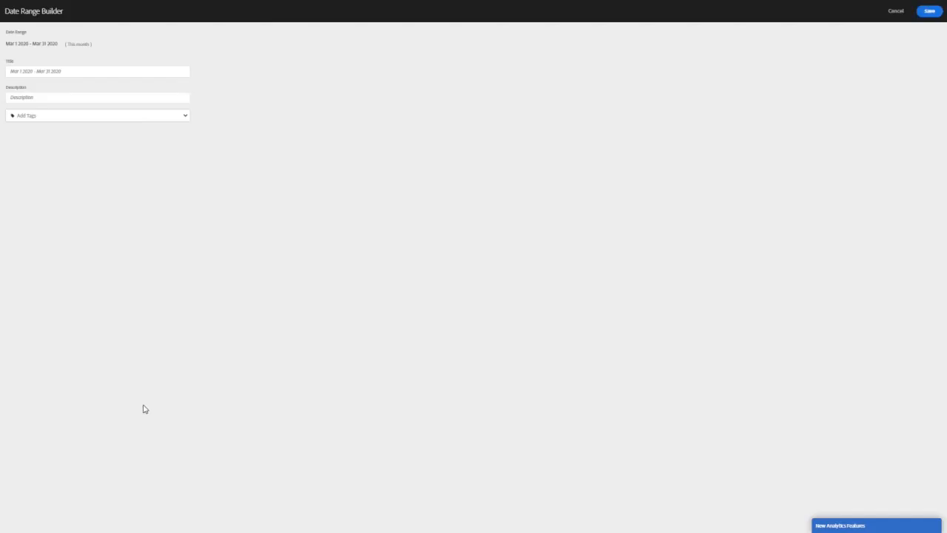
click(54, 48)
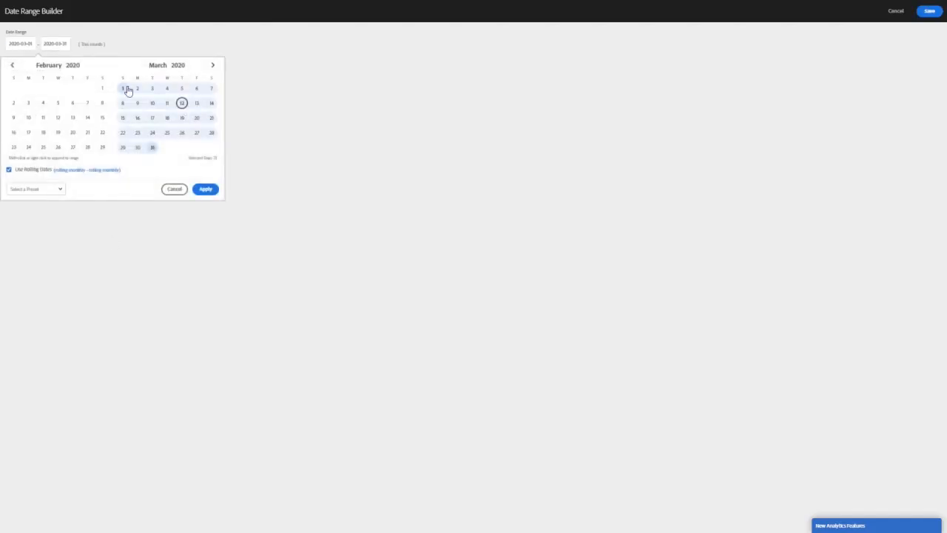
click(173, 190)
click(23, 45)
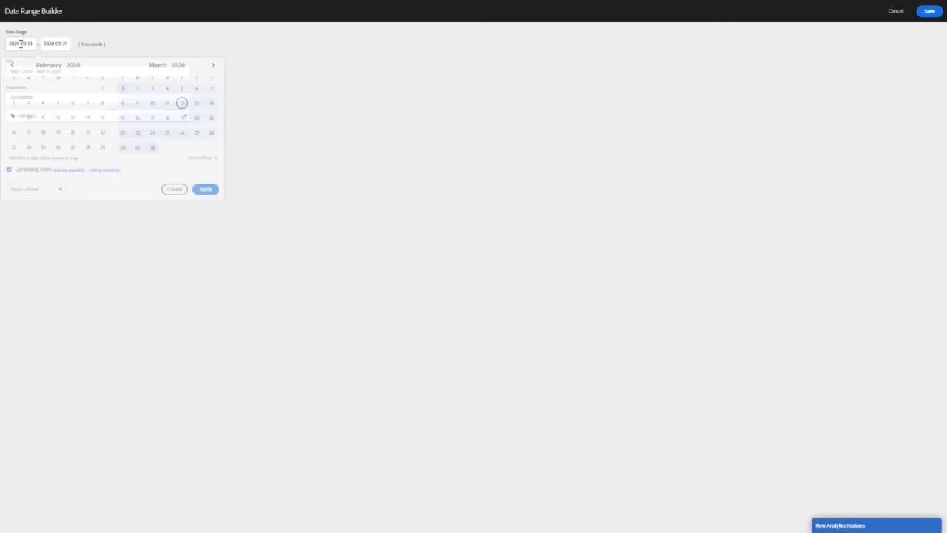
click(70, 171)
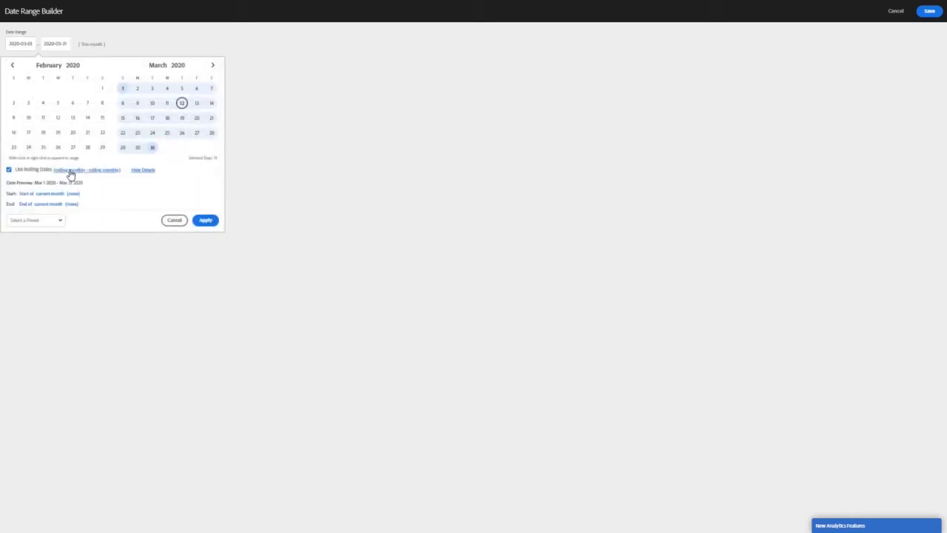
Try rolling dates from fixed day Mar 1 2020 to end of current day minus 1 day, and discard the new date range
click(26, 193)
click(31, 241)
click(24, 194)
click(39, 236)
click(56, 208)
click(58, 215)
click(66, 205)
click(65, 243)
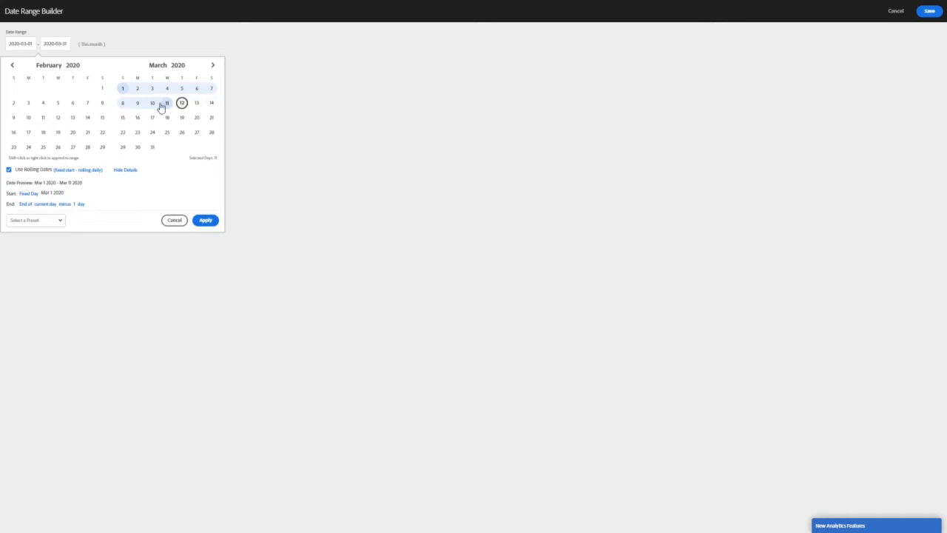
click(175, 220)
click(896, 12)
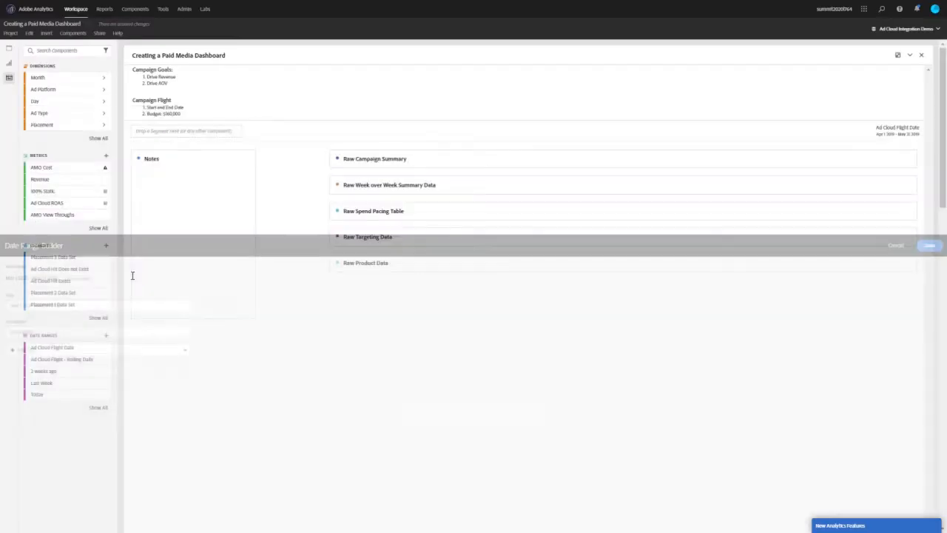
Apply the Ad Cloud Flight Date range to the Creating a Paid Media Dashboard panel
drag(81, 347, 42, 364)
click(46, 351)
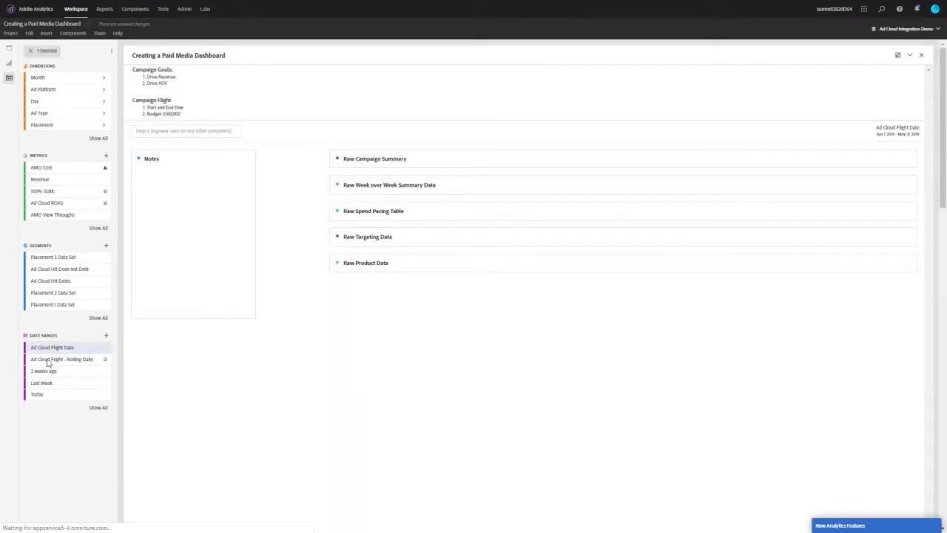
drag(54, 352, 895, 128)
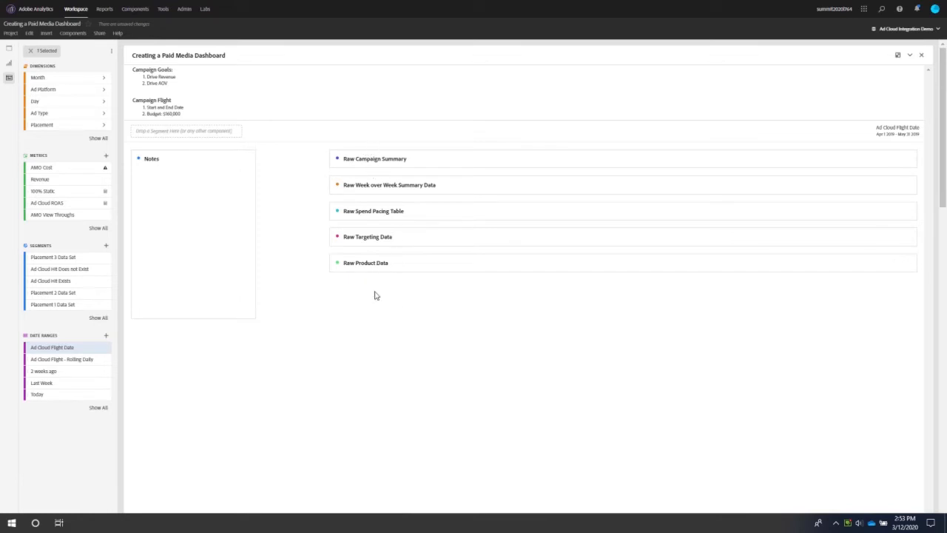
Expand the Raw Campaign Summary table and visualize its AMO Cost value for Ad Cloud Flight Date as a summary number
click(360, 164)
click(894, 160)
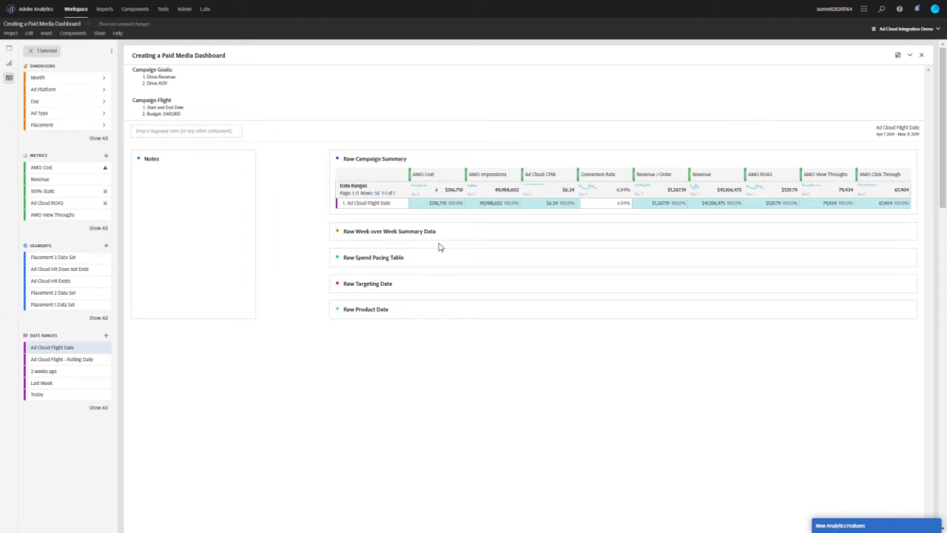
right_click(427, 209)
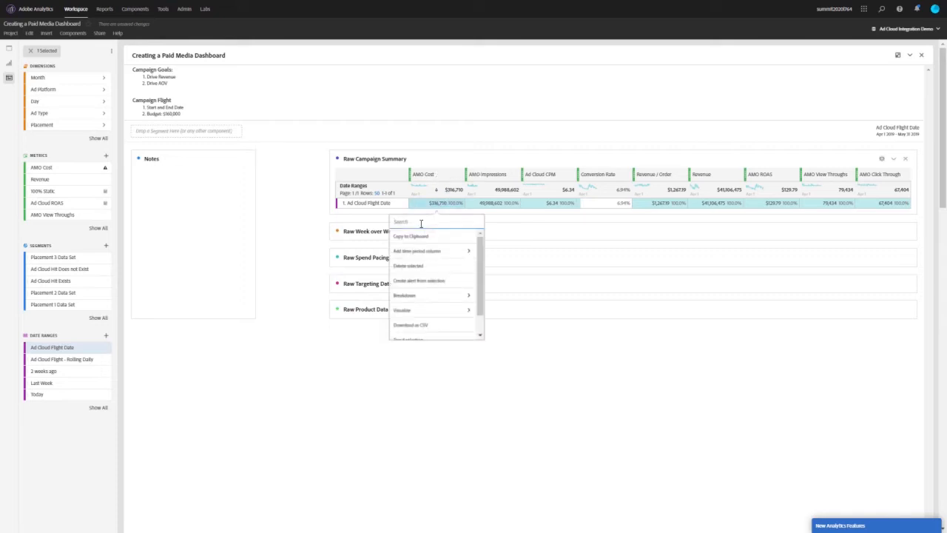
click(423, 311)
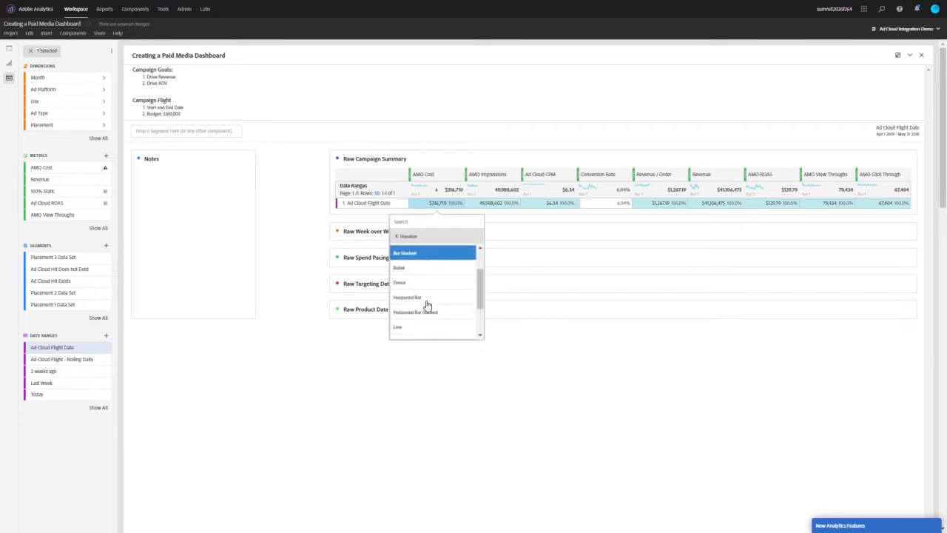
scroll(427, 304, down, 2)
click(440, 319)
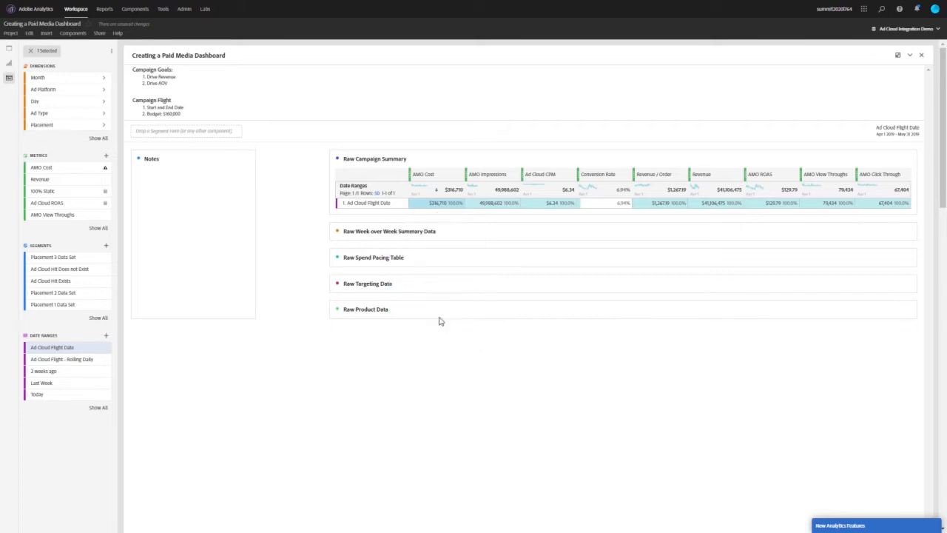
Shrink the new summary number to a small tile and place it directly beside Notes, above the Raw Campaign Summary table
drag(134, 139, 254, 135)
drag(719, 136, 386, 143)
drag(324, 207, 334, 162)
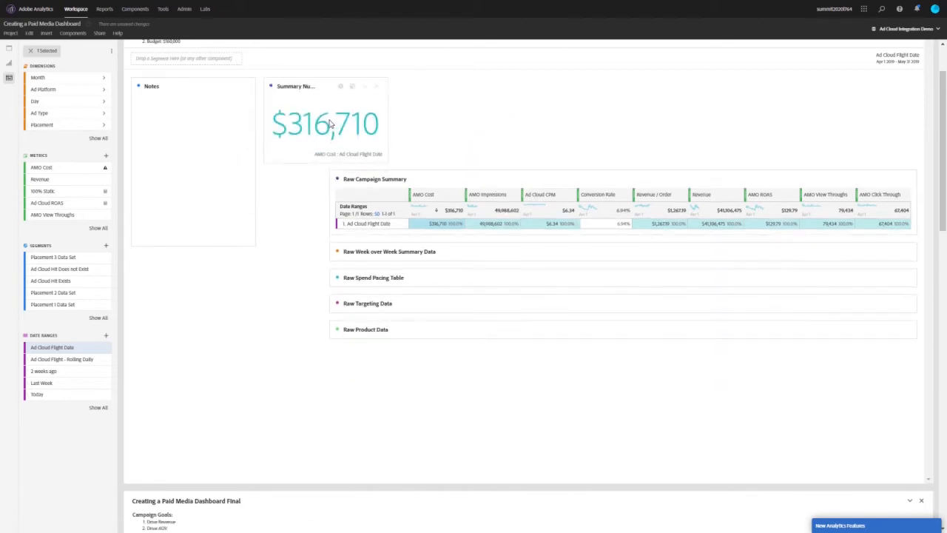
Rename the AMO Cost summary number as Total Spend
click(298, 85)
text(Total Spend)
key(Return)
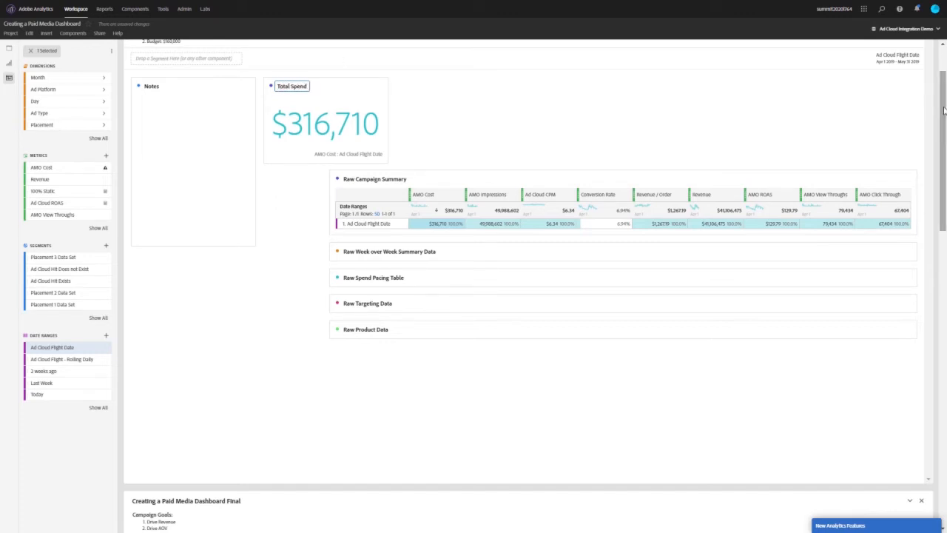
click(411, 118)
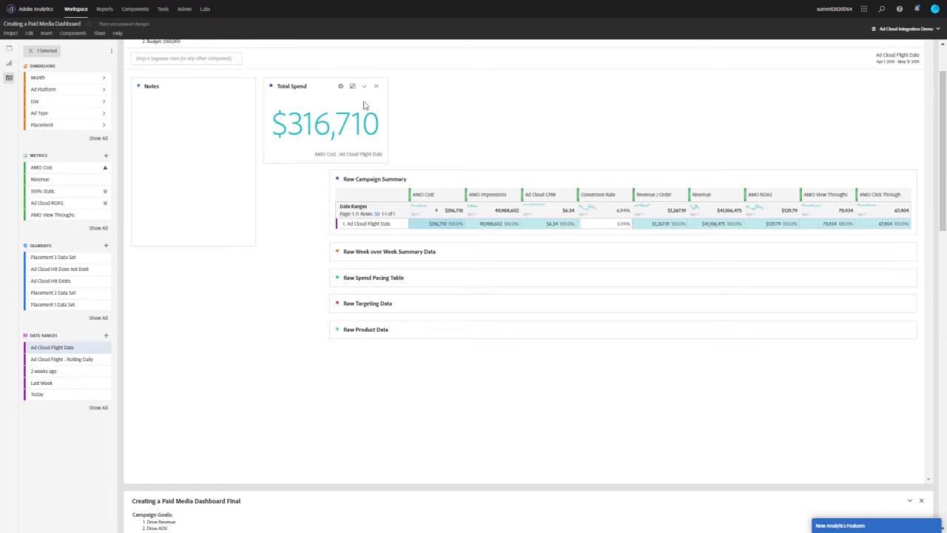
Hide the legend of the Total Spend summary number
click(341, 87)
click(293, 177)
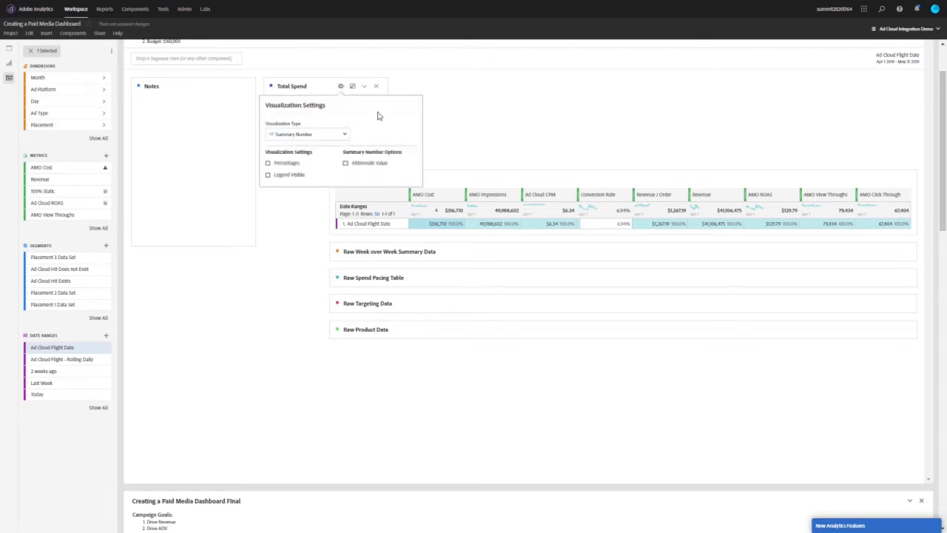
click(448, 105)
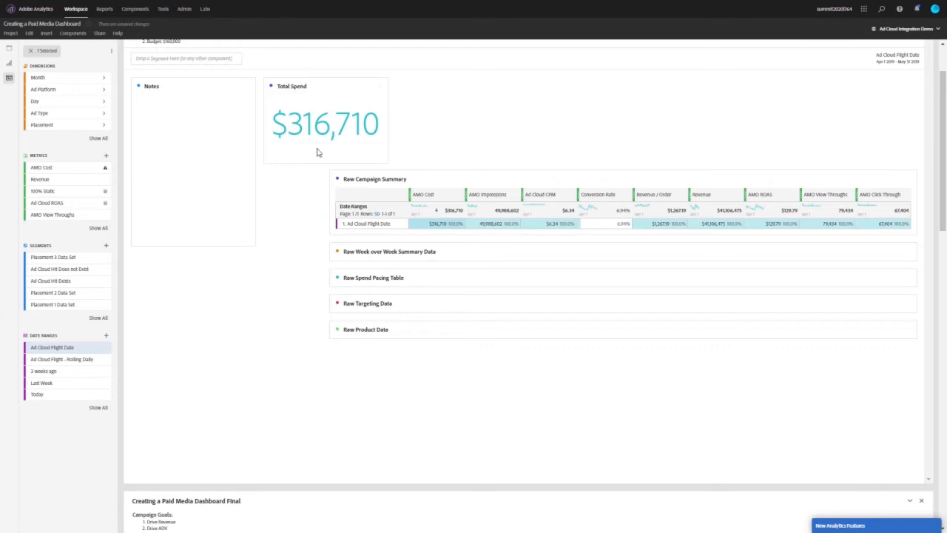
Lock the Total Spend visualization to its selected positions in the Raw Campaign Summary data source
click(270, 87)
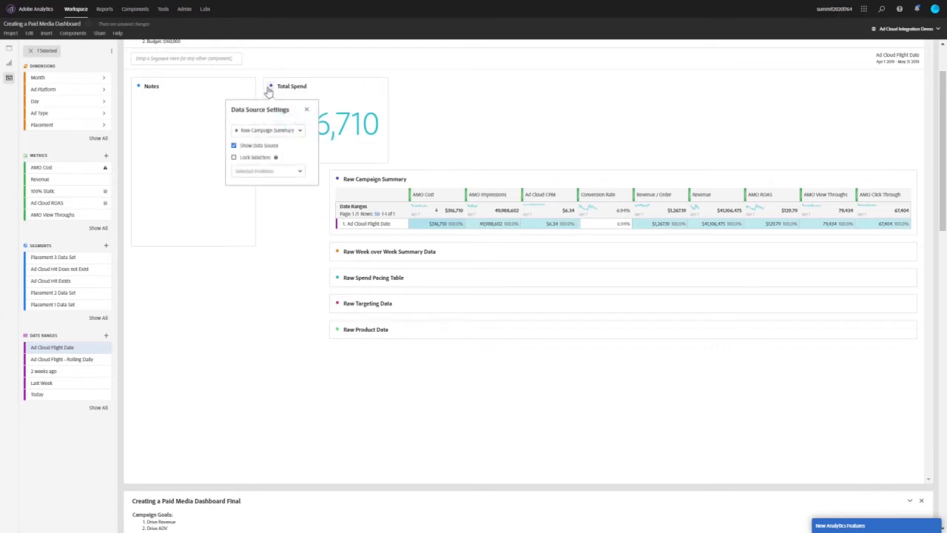
click(234, 158)
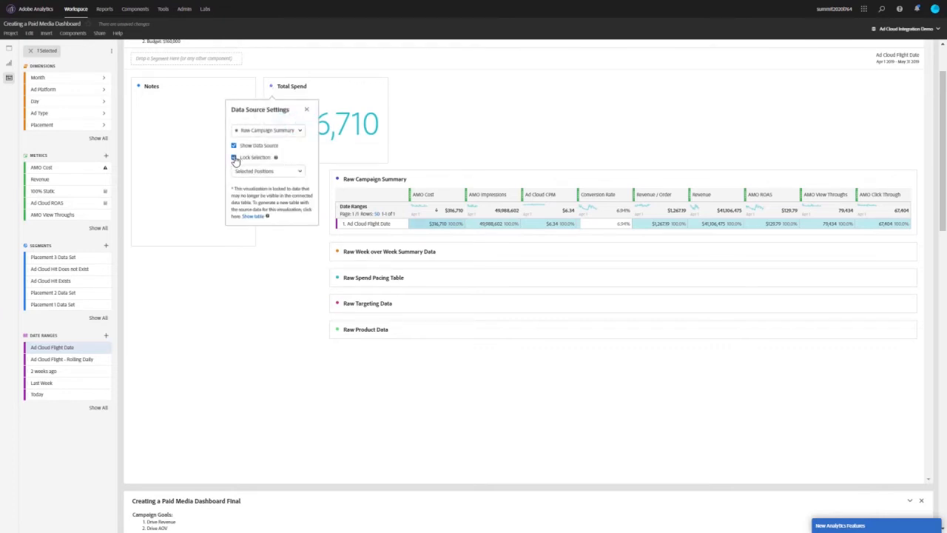
click(271, 288)
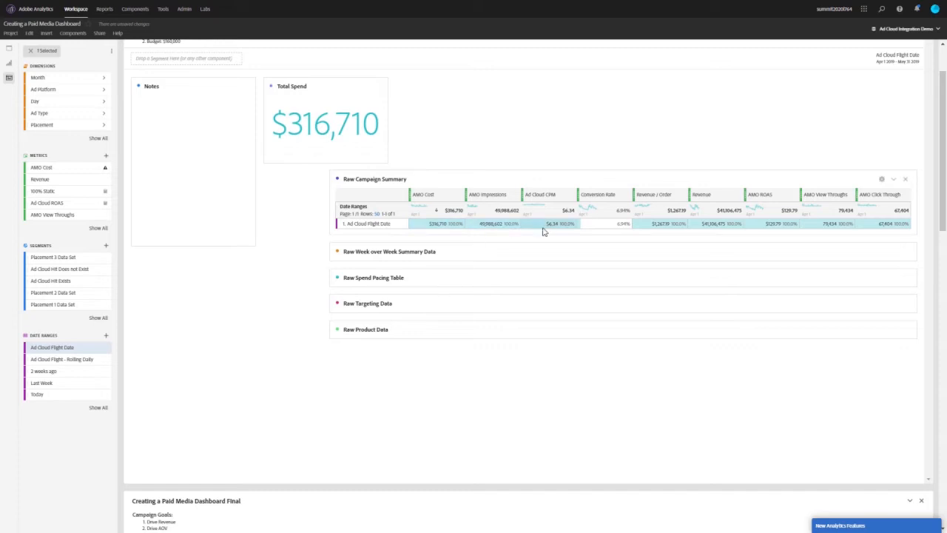
Duplicate the Total Spend visualization and place the copy beside the original in the same row
right_click(318, 85)
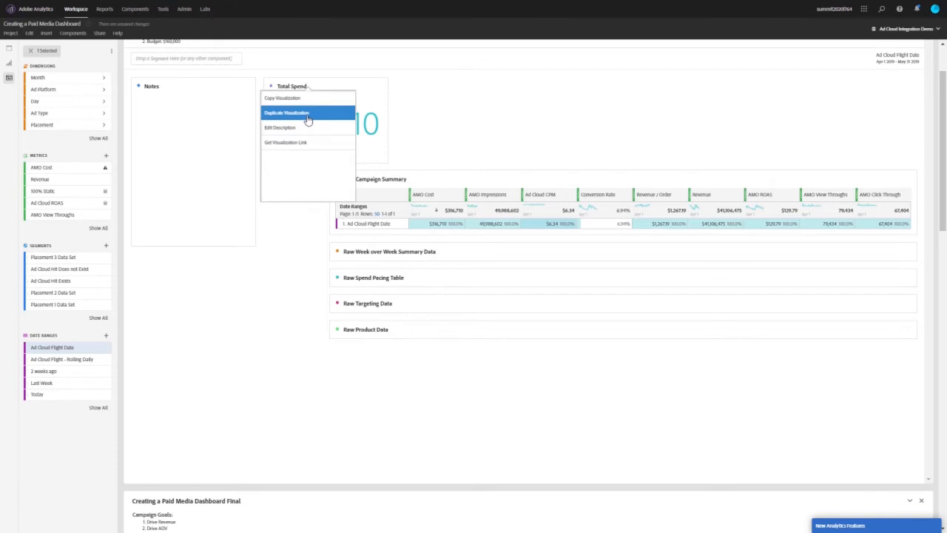
click(317, 113)
scroll(324, 176, down, 1)
scroll(419, 114, up, 3)
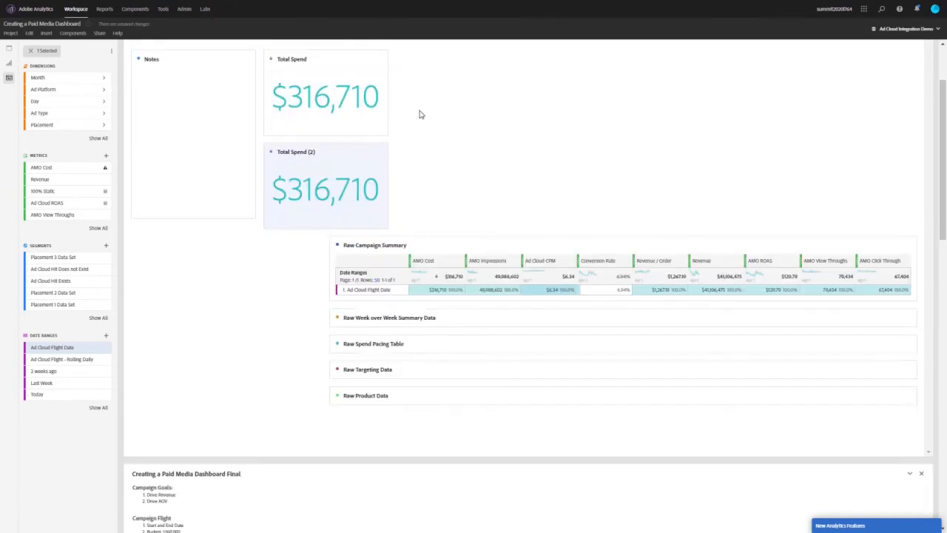
drag(328, 248, 516, 209)
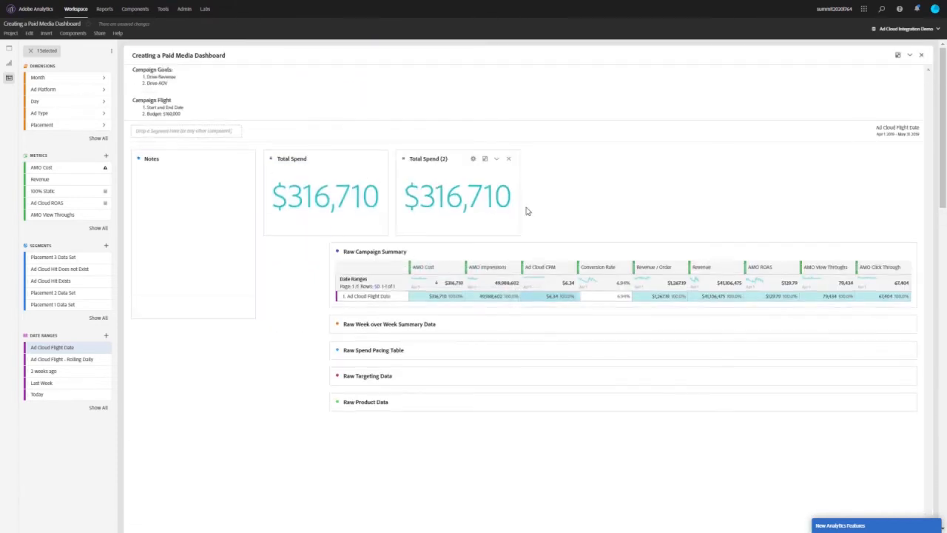
Unlock the duplicated summary number's selection and link it to the AMO Impressions value in Raw Campaign Summary
click(404, 157)
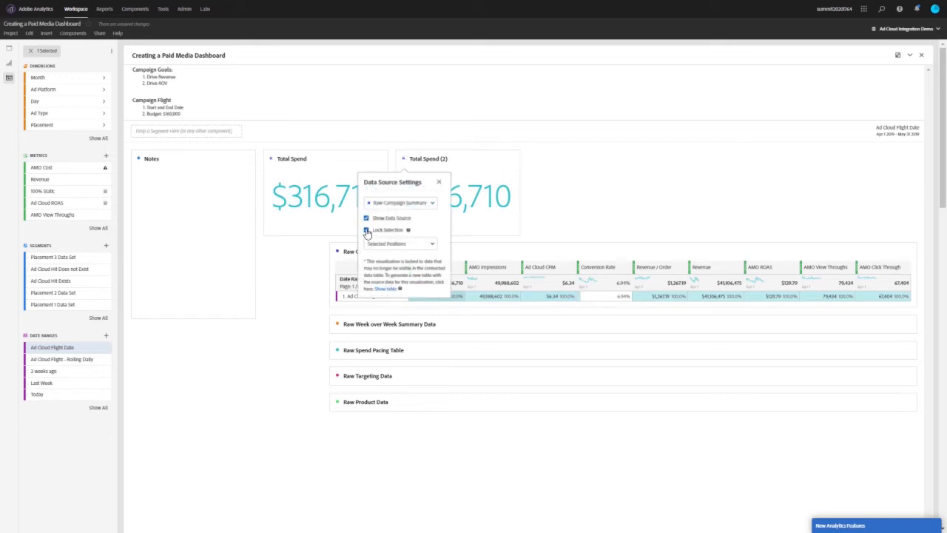
click(367, 230)
click(493, 299)
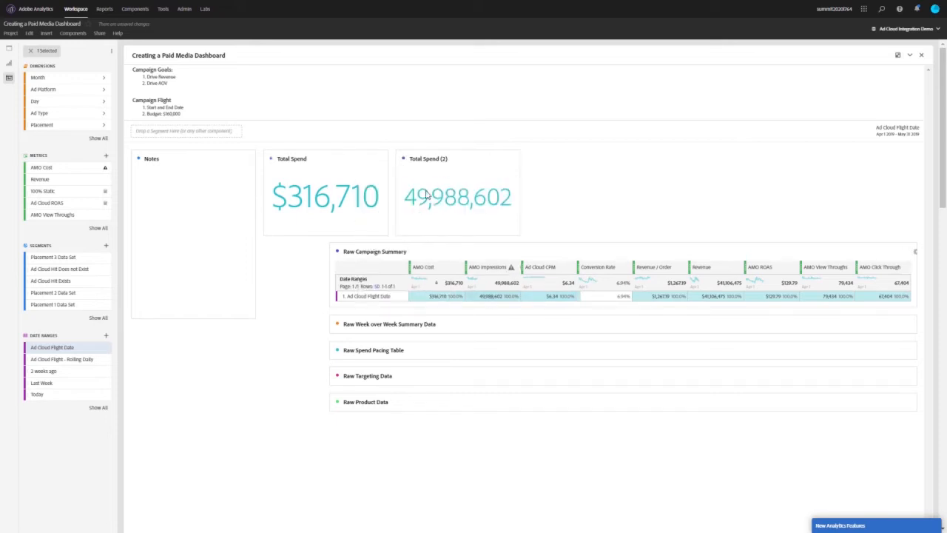
Lock the selection of the duplicated impressions summary number and rename it as Total Impressions
click(404, 159)
click(366, 229)
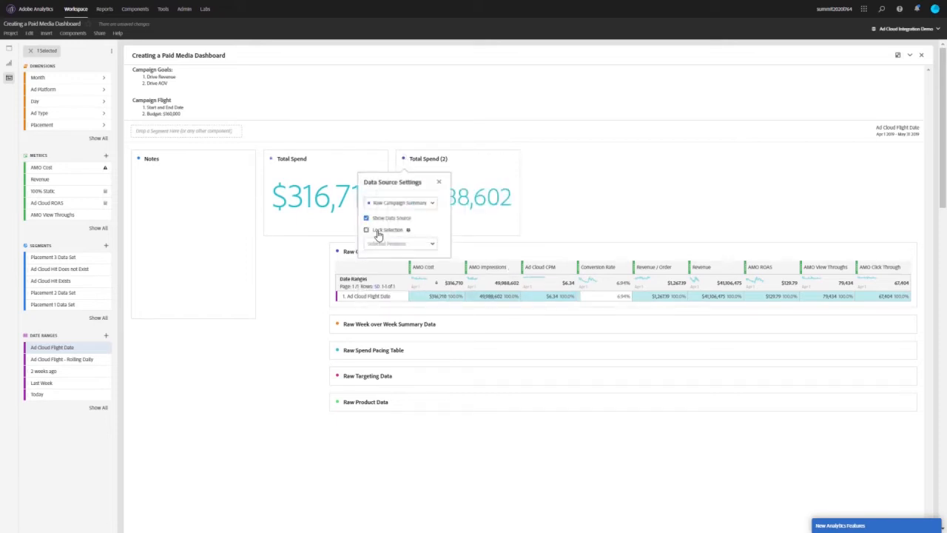
click(419, 157)
text(Tot)
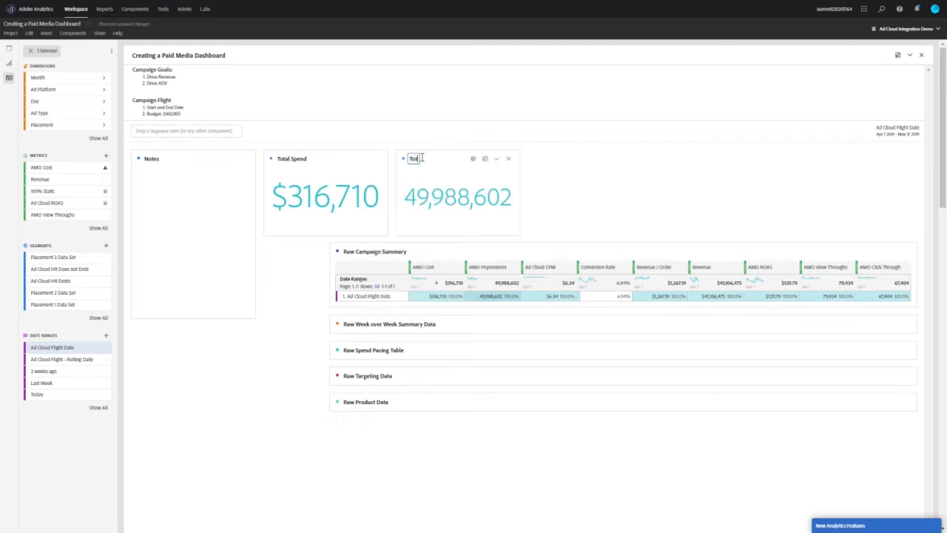
text(al Imp)
click(551, 182)
Duplicate the Total Impressions visualization and place the copy at the far end of the same row, leaving a gap between them
click(453, 153)
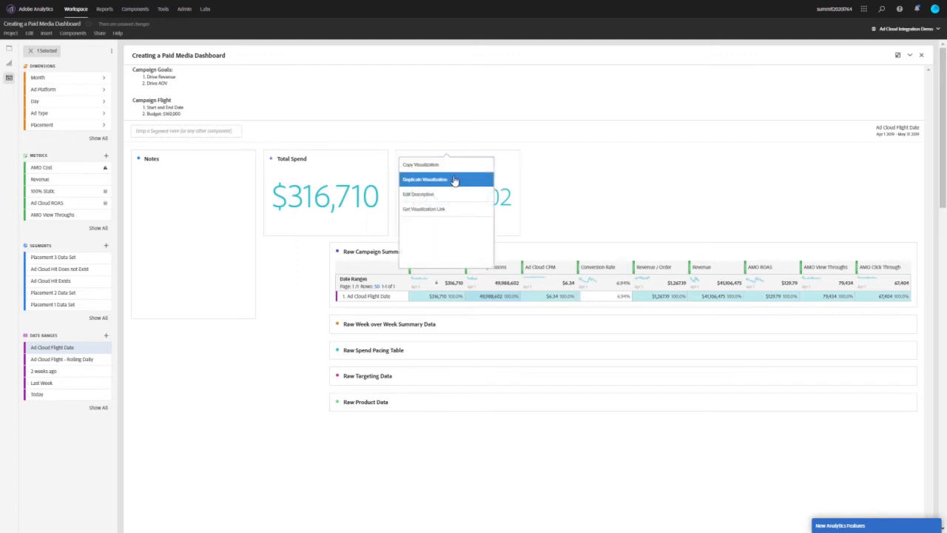
click(455, 181)
drag(463, 247, 844, 141)
scroll(823, 170, down, 2)
scroll(814, 170, up, 2)
drag(791, 182, 683, 239)
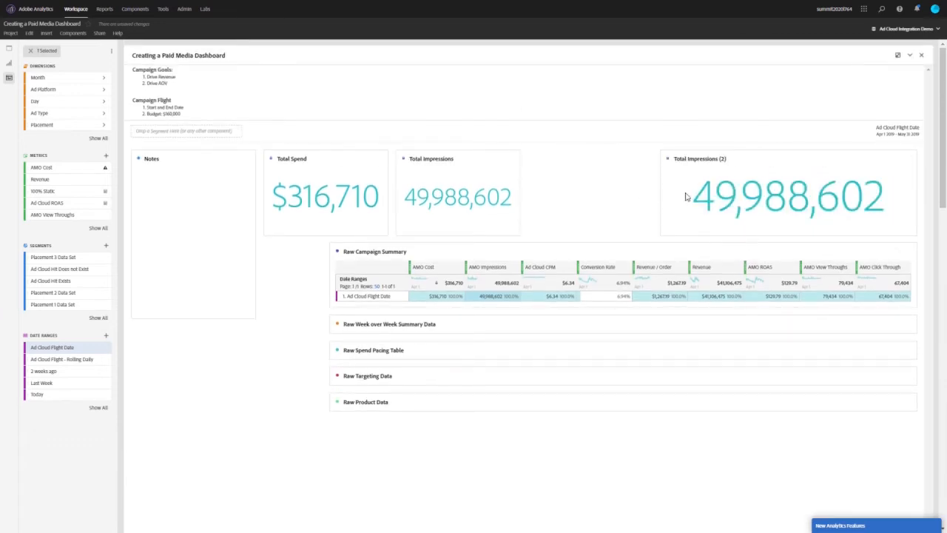
Unlock the Total Impressions copy, link it to the Revenue value in Raw Campaign Summary, and lock its selection again
click(667, 158)
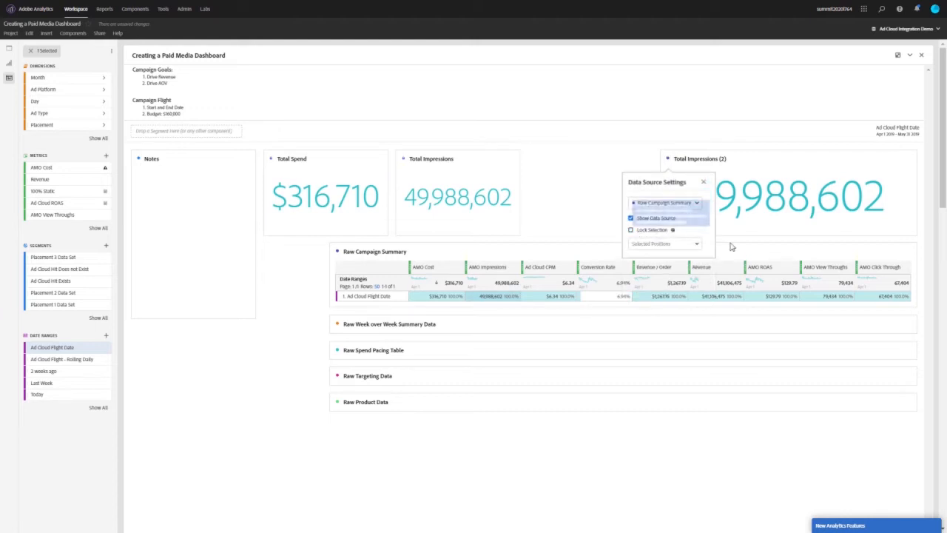
click(709, 297)
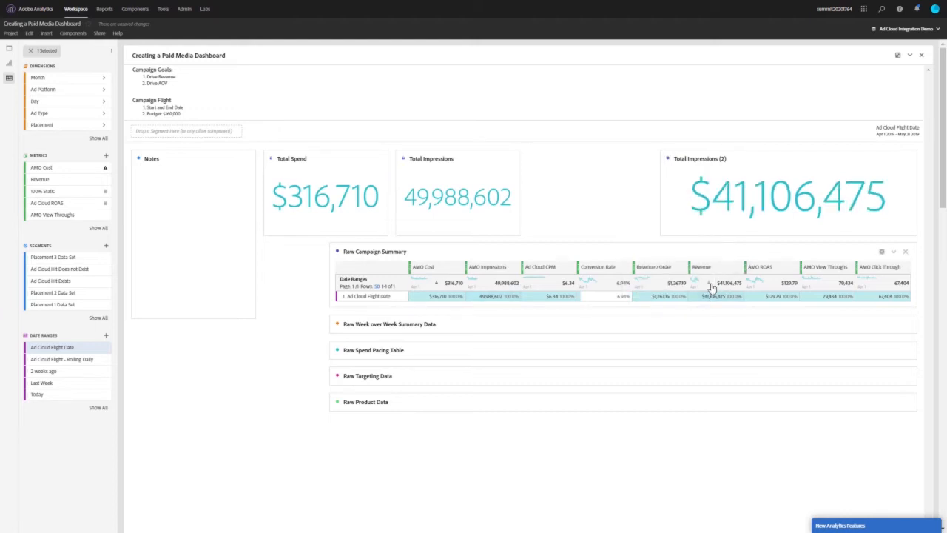
click(668, 158)
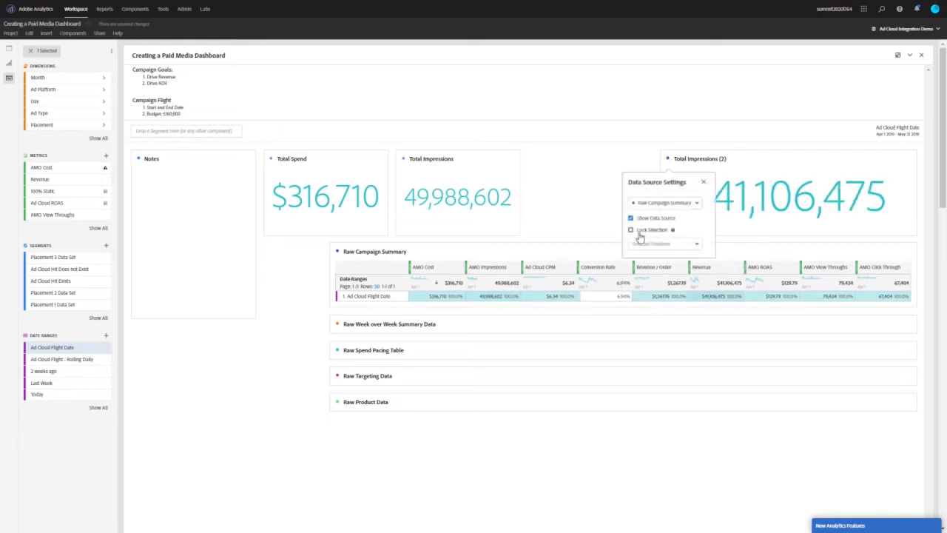
Rename the revenue summary number as Total Revenue
click(698, 160)
text(Total Revenue)
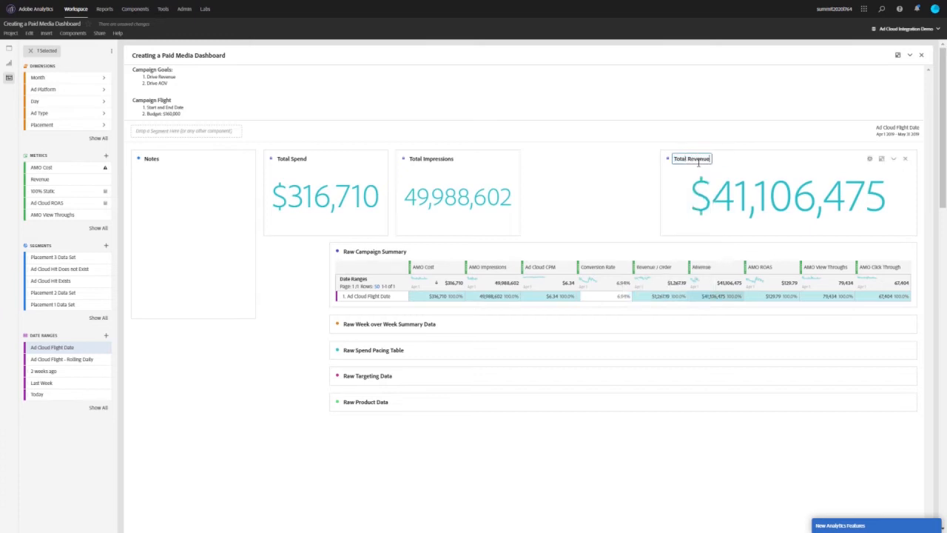
click(601, 178)
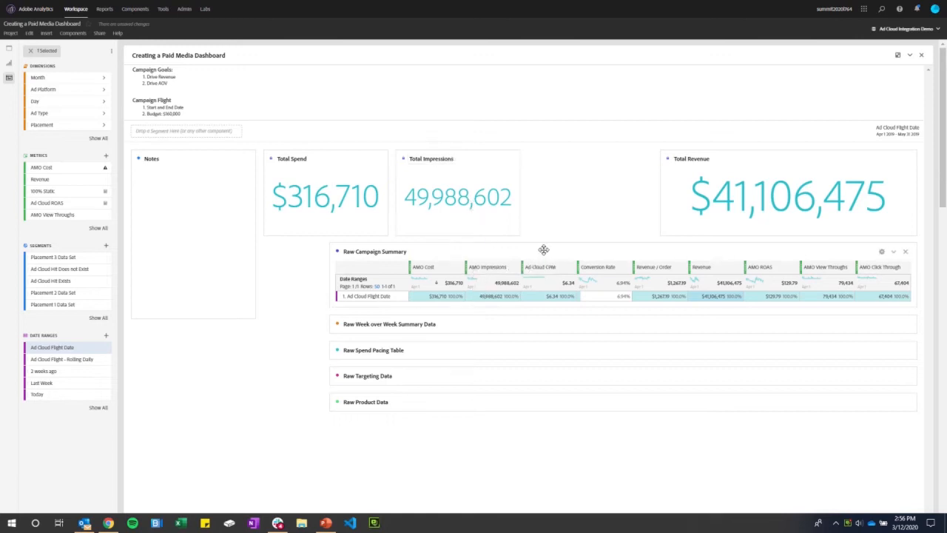
Collapse Raw Campaign Summary and create a Summary Change from both weeks' AMO Cost values in Raw Week over Week Summary Data
click(894, 251)
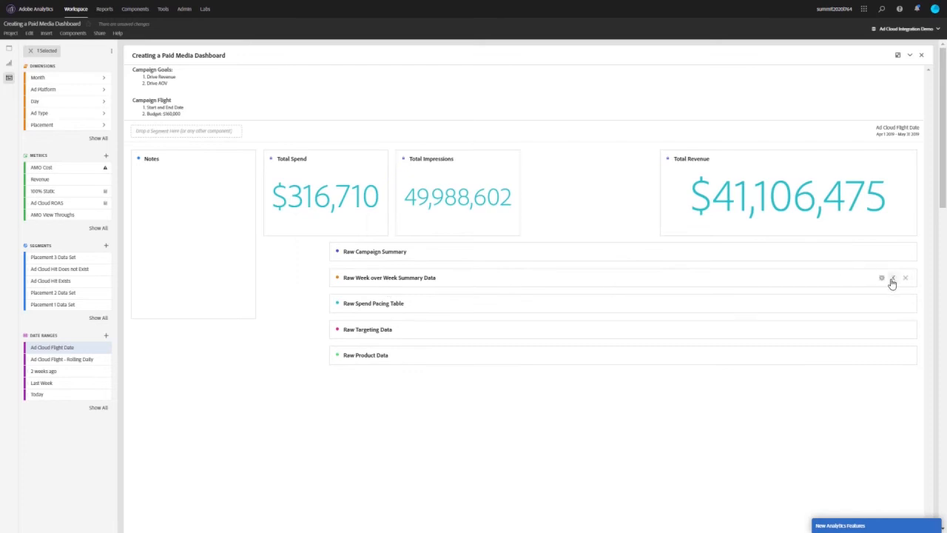
click(892, 278)
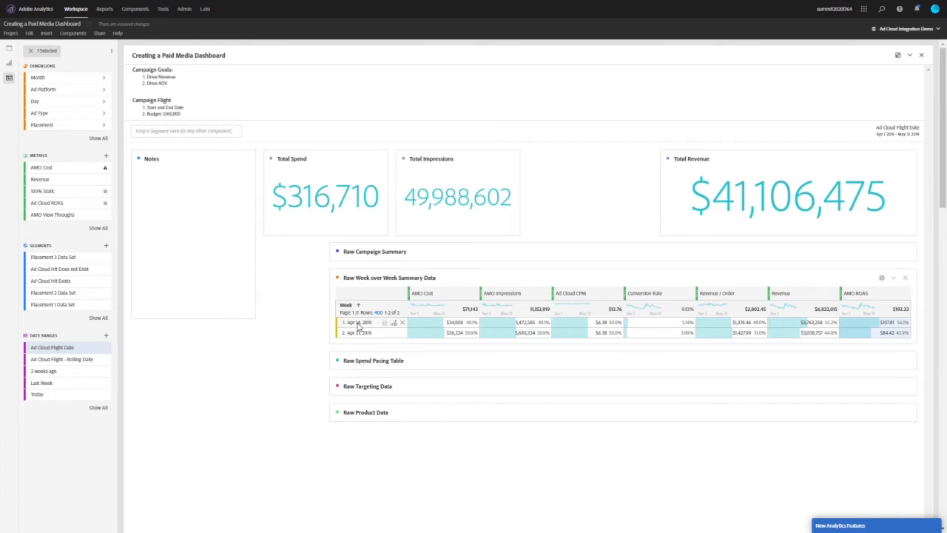
right_click(455, 337)
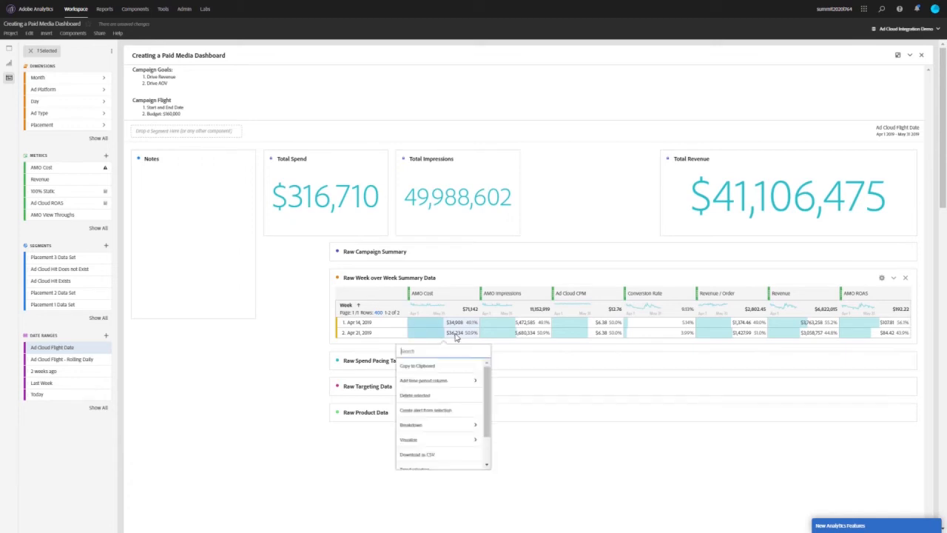
click(427, 442)
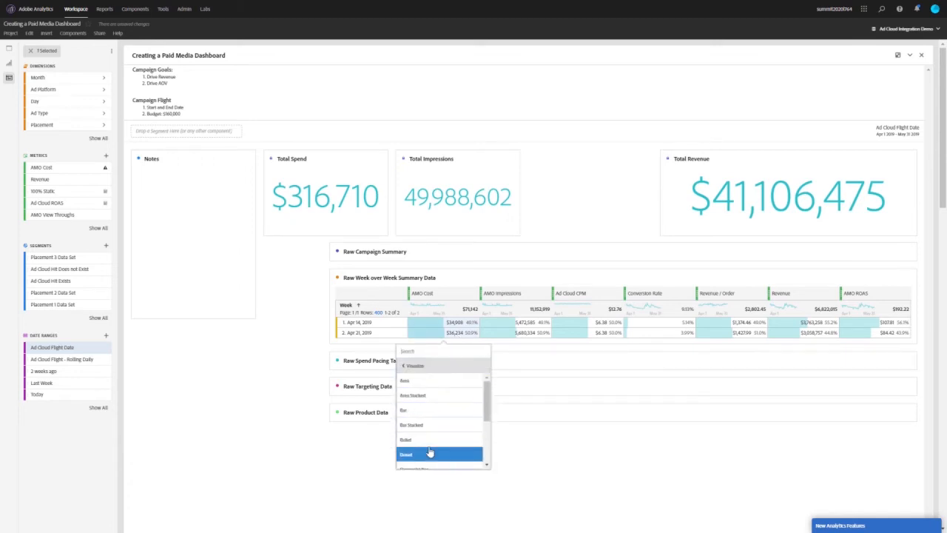
scroll(429, 451, down, 2)
click(436, 437)
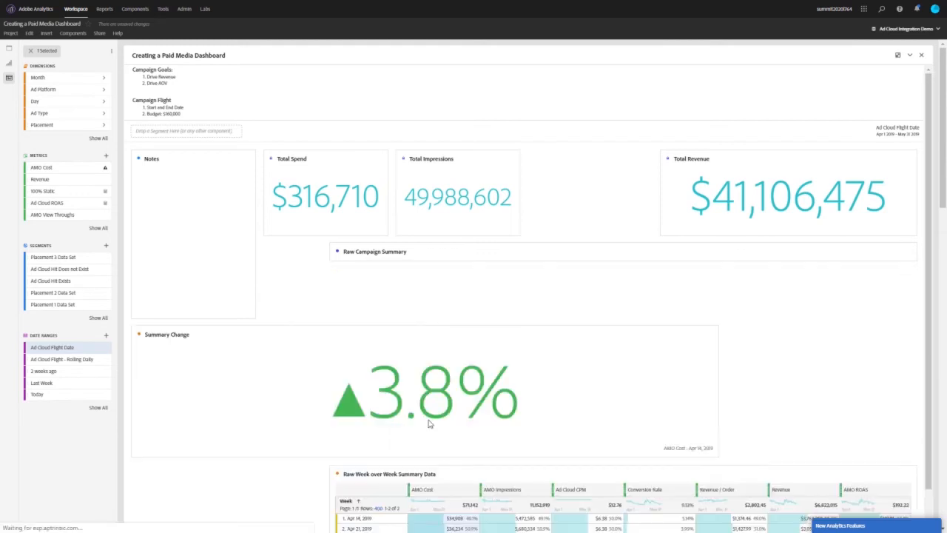
Shrink the Summary Change visualization to the Total Spend tile's width and place it directly beneath that tile, aligned with the Notes box's lower edge
scroll(716, 349, down, 1)
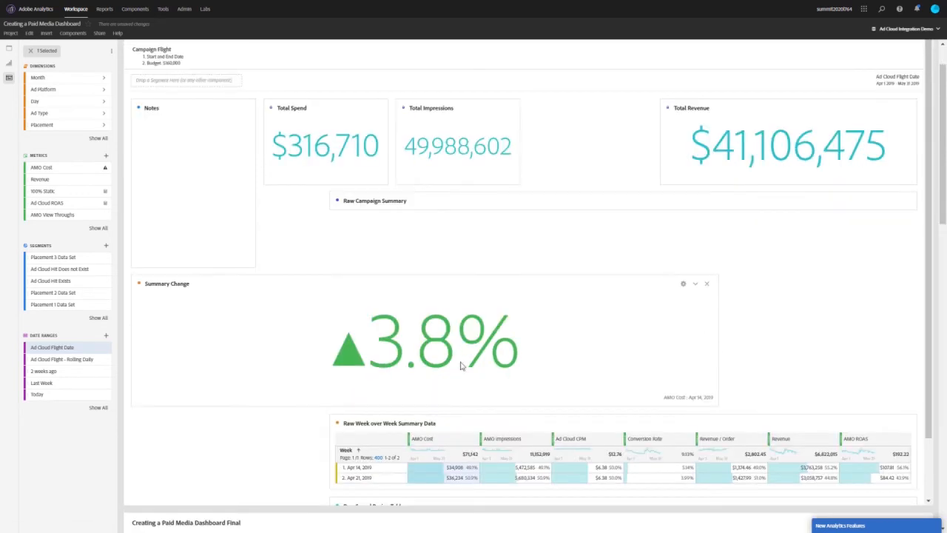
drag(717, 338, 389, 367)
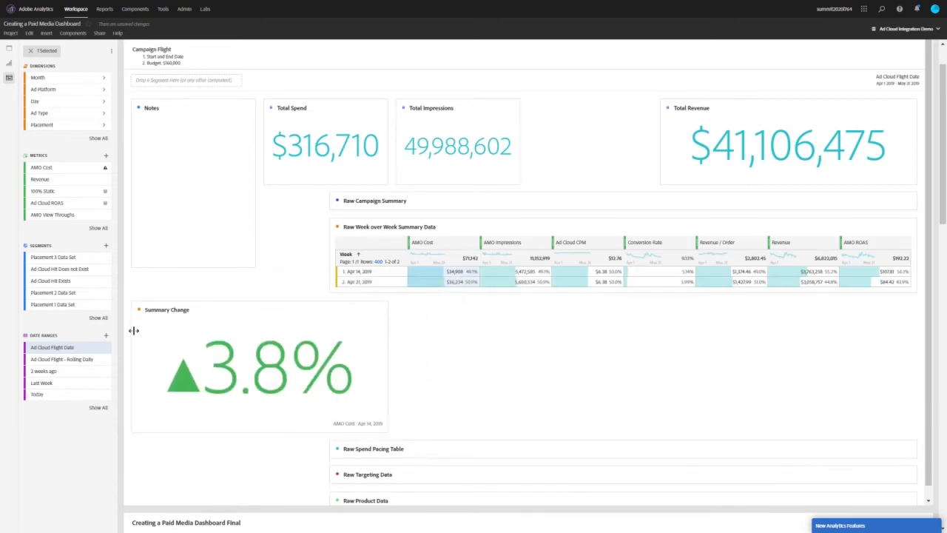
drag(270, 325, 301, 199)
drag(292, 323, 289, 264)
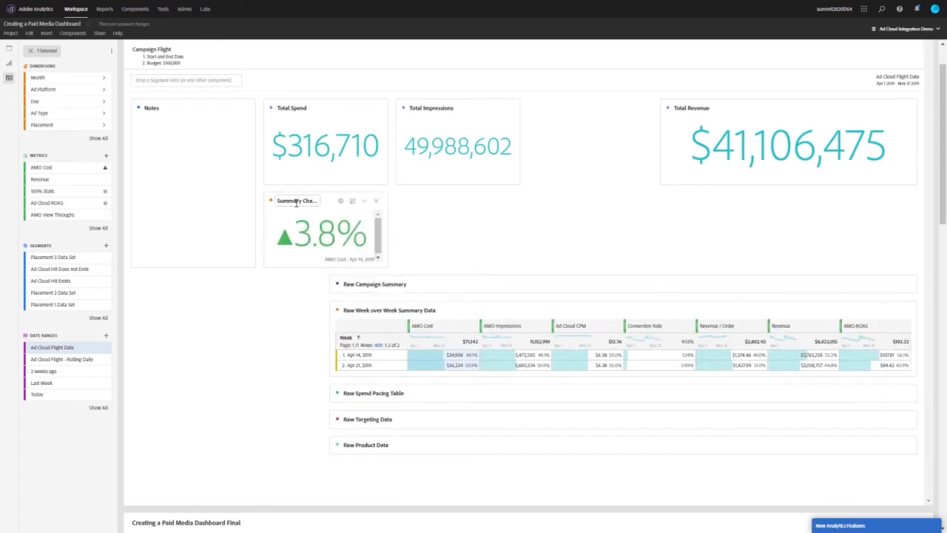
Rename the Summary Change visualization as Spend Change | WoW and hide its legend
click(296, 202)
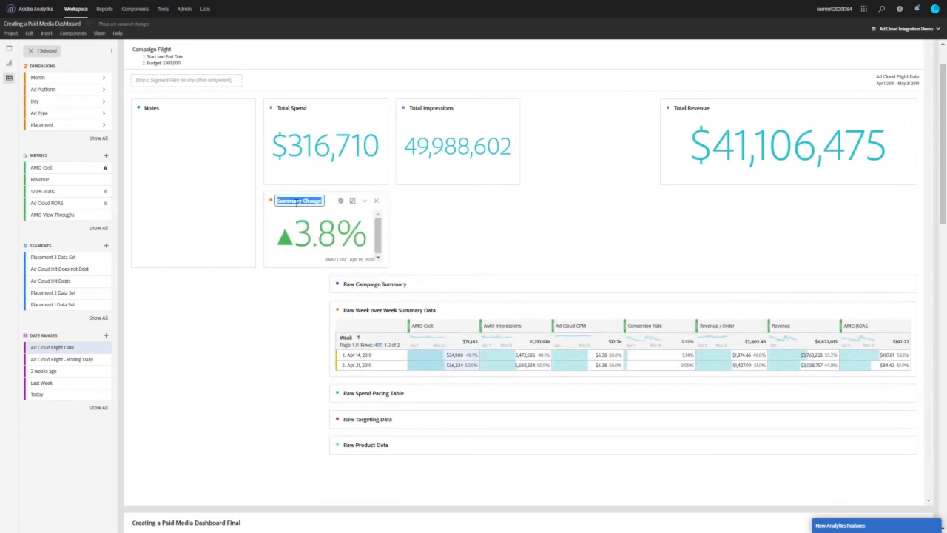
text(Spend Cha)
click(340, 200)
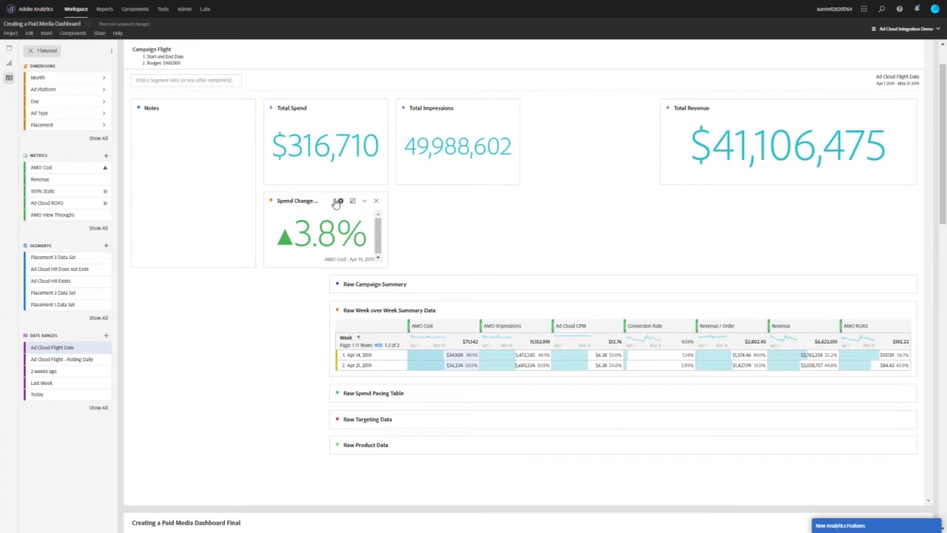
click(512, 228)
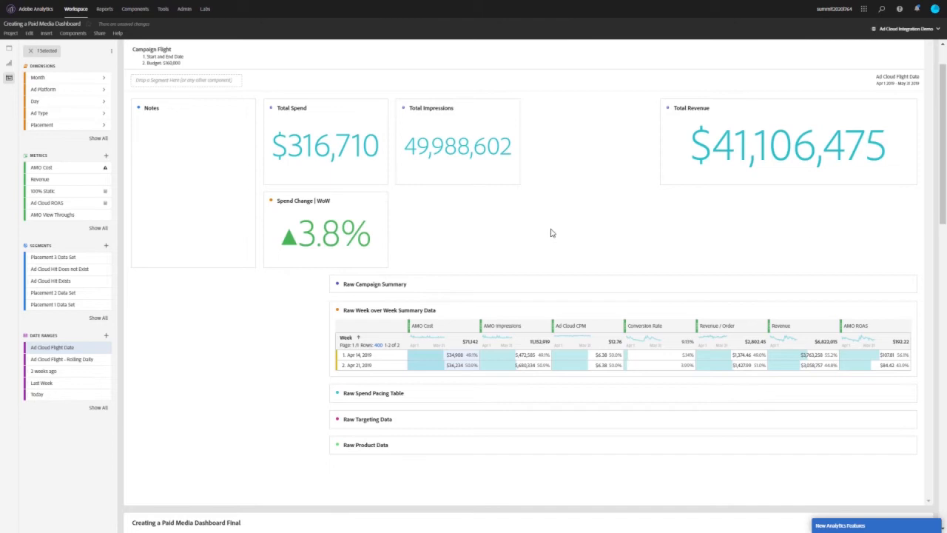
Lock the selection of Spend Change | WoW and place a duplicate of it beneath Total Revenue
click(271, 201)
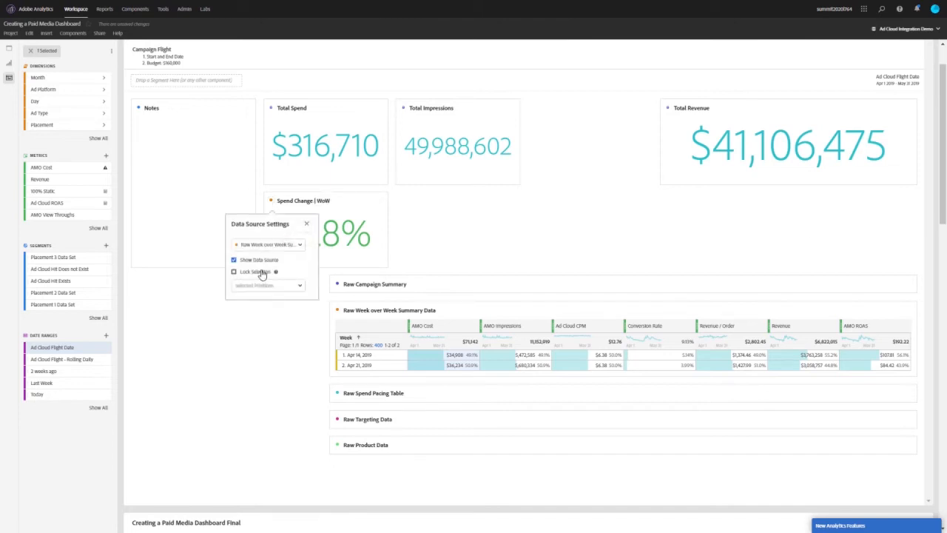
click(363, 200)
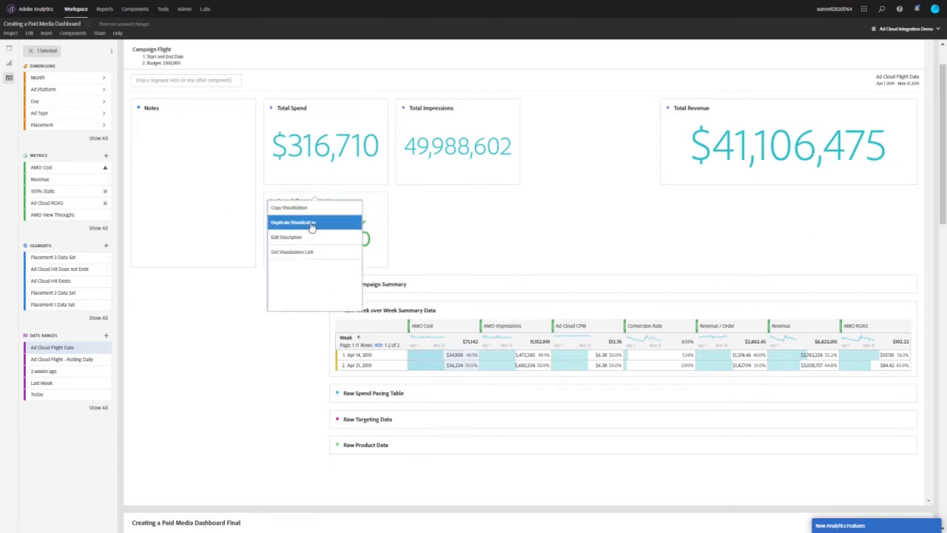
click(320, 223)
scroll(499, 284, down, 1)
drag(502, 284, 712, 214)
scroll(712, 213, up, 3)
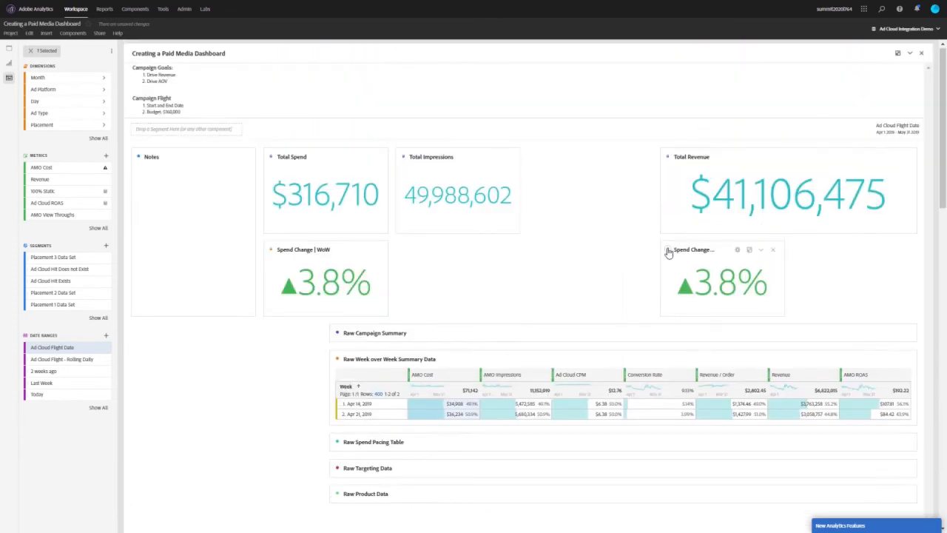
Unlock the Spend Change | WoW copy, link it to the Apr 14 and Apr 21, 2019 Revenue values, and lock its selection again
click(668, 250)
click(631, 321)
click(630, 322)
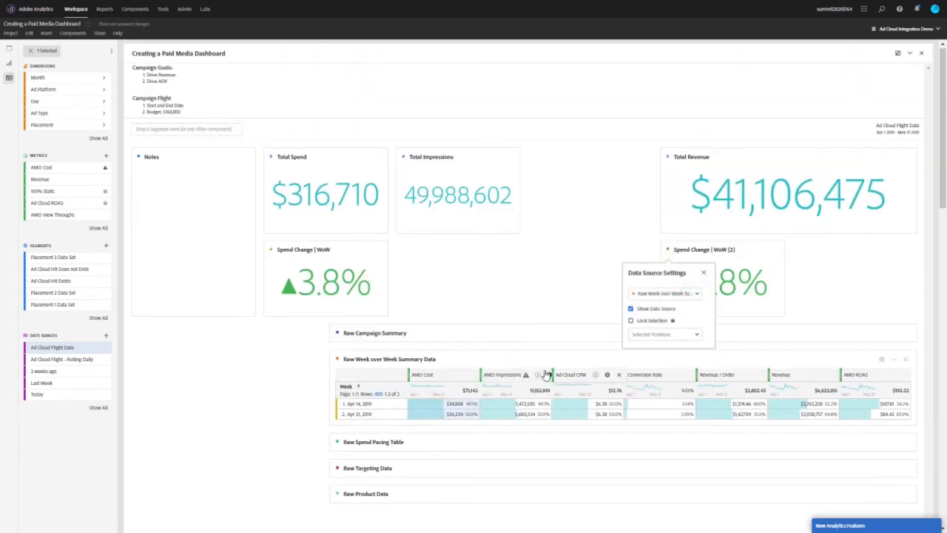
click(787, 407)
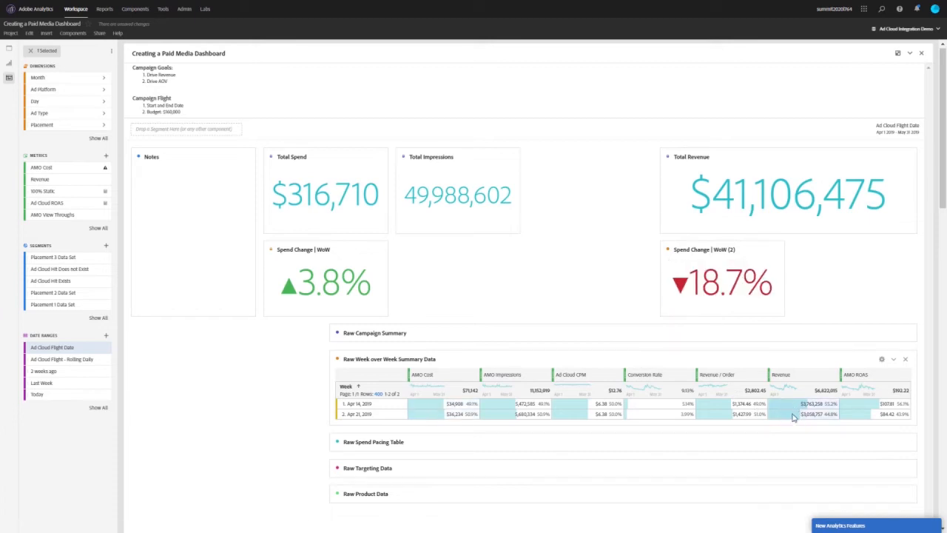
click(799, 404)
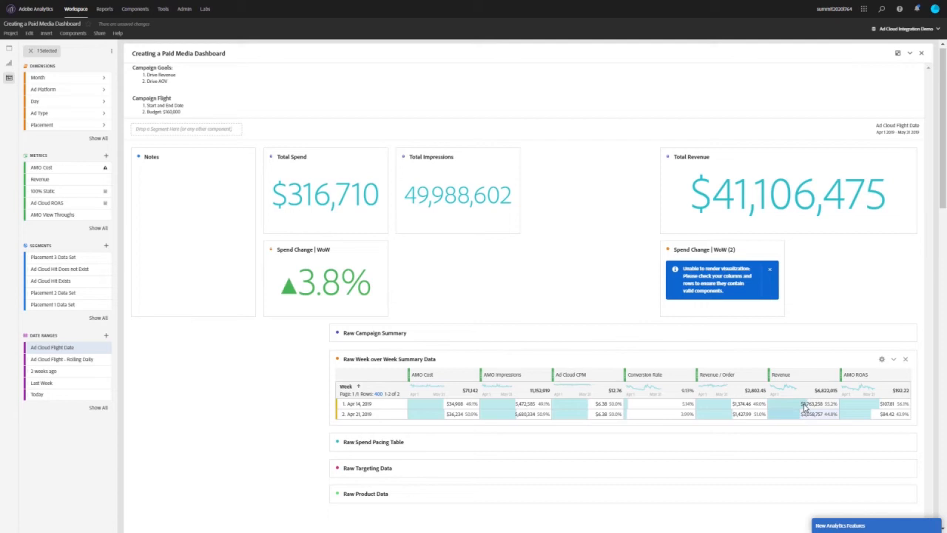
click(807, 416)
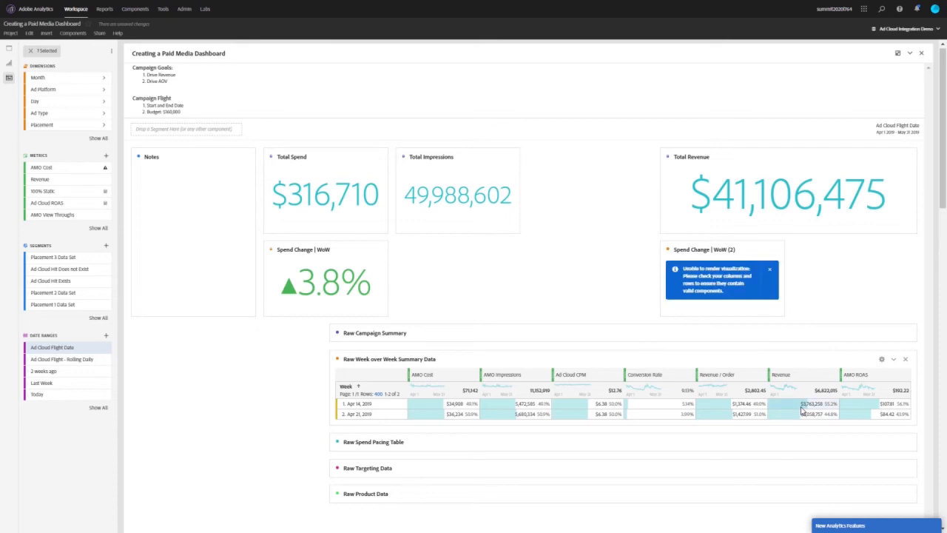
ctrl+click(806, 414)
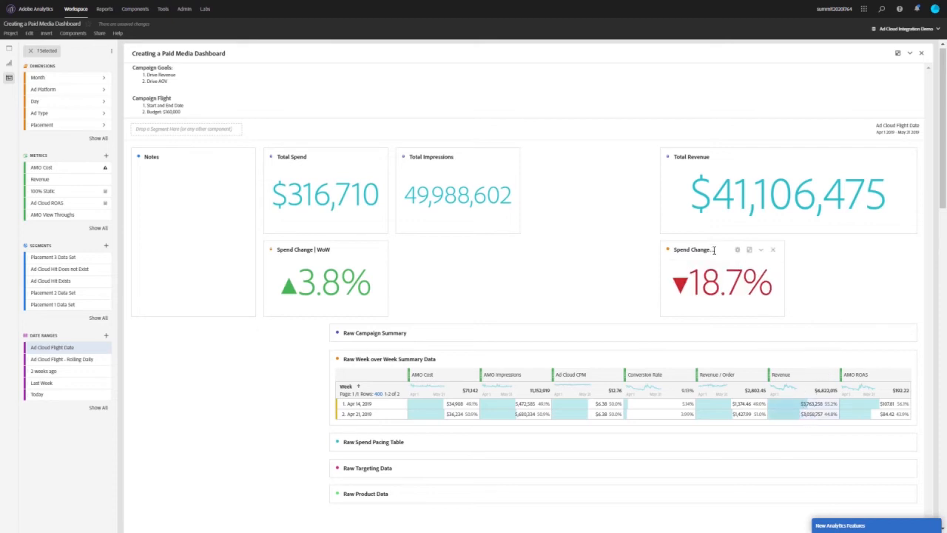
click(667, 252)
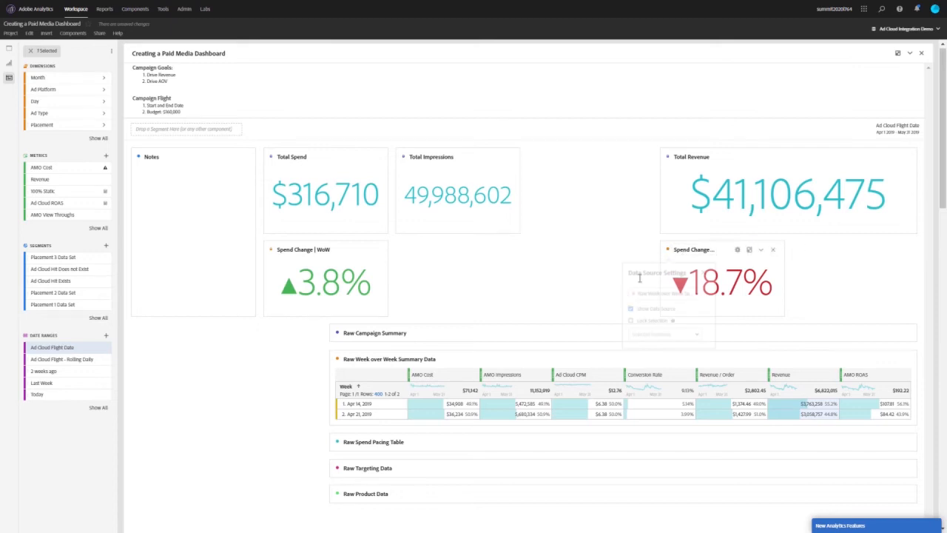
click(572, 281)
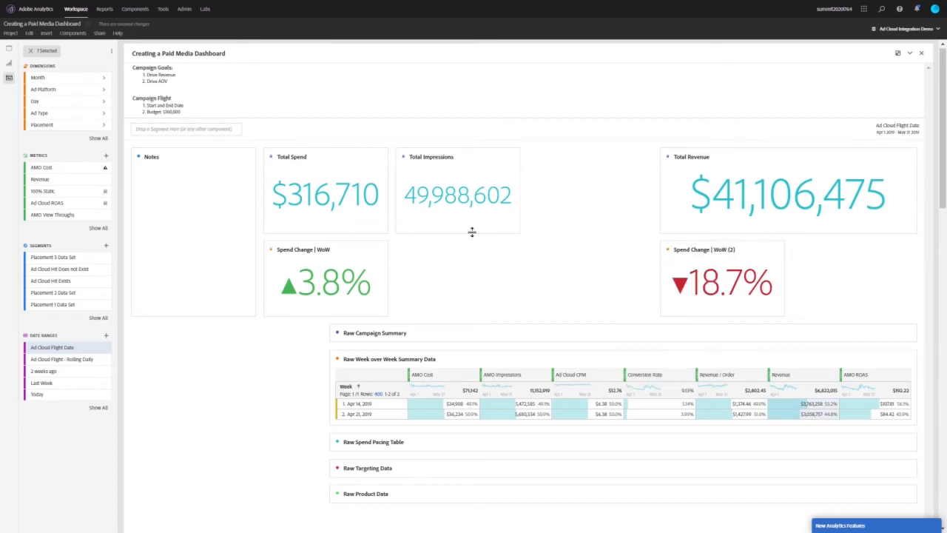
Expand Raw Campaign Summary and place a duplicate of the Total Impressions visualization directly beneath the original
click(894, 334)
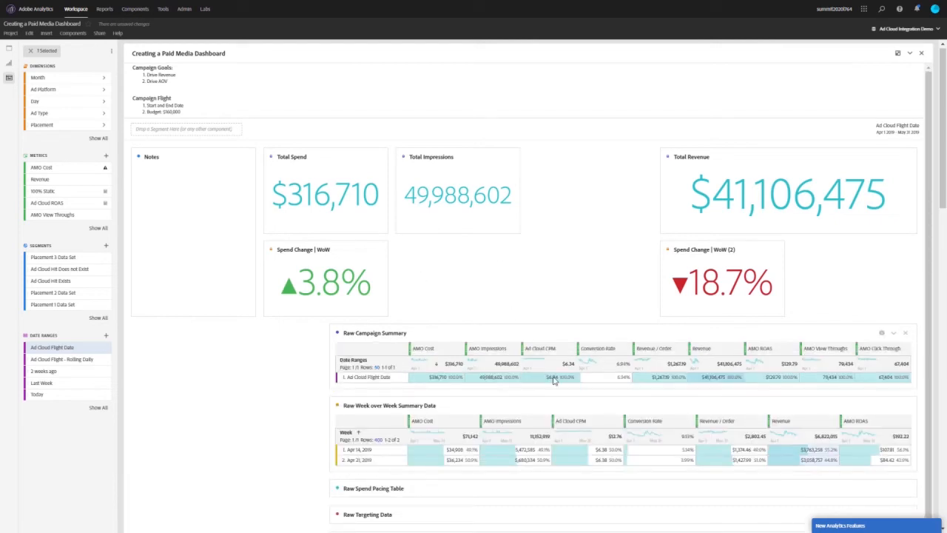
right_click(450, 157)
click(457, 180)
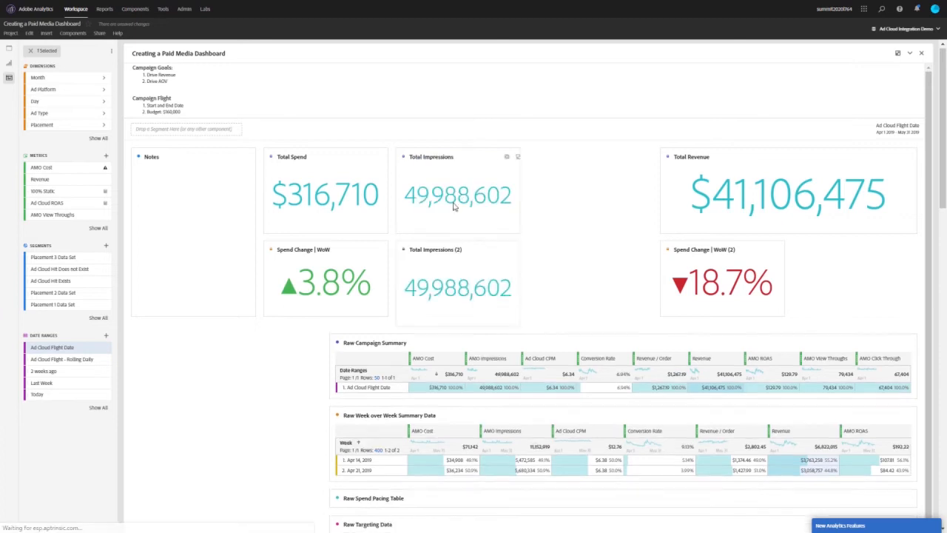
scroll(401, 159, up, 3)
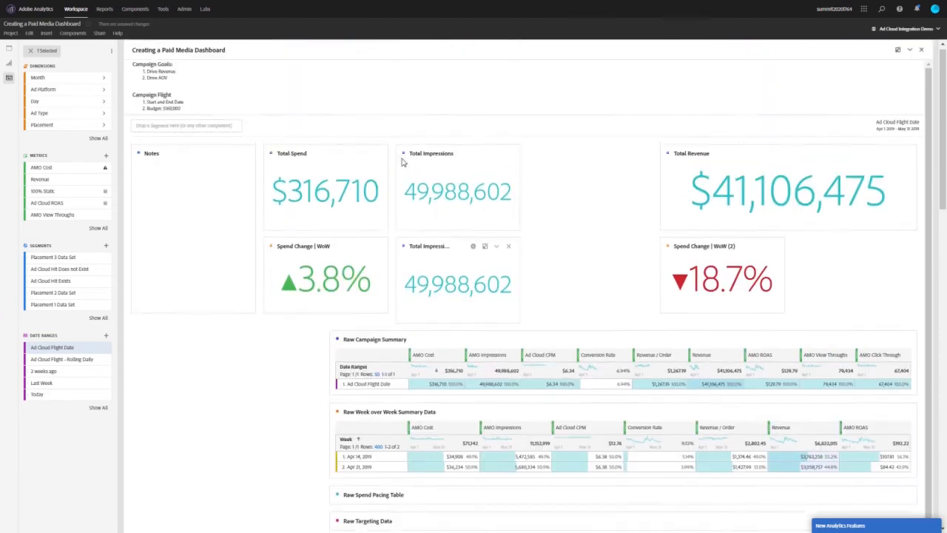
Unlock the new Total Impressions copy and link it to the Ad Cloud CPM value in Raw Campaign Summary
click(403, 251)
click(366, 323)
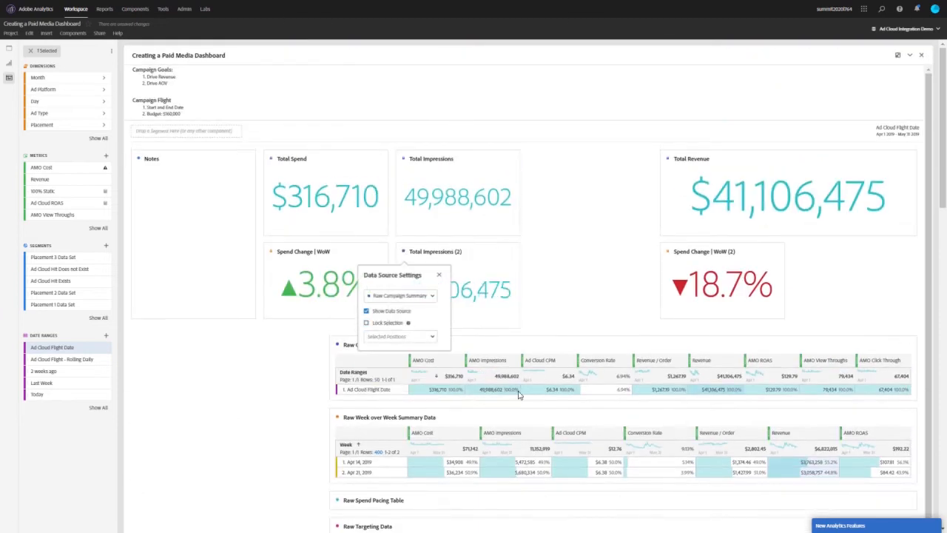
click(537, 388)
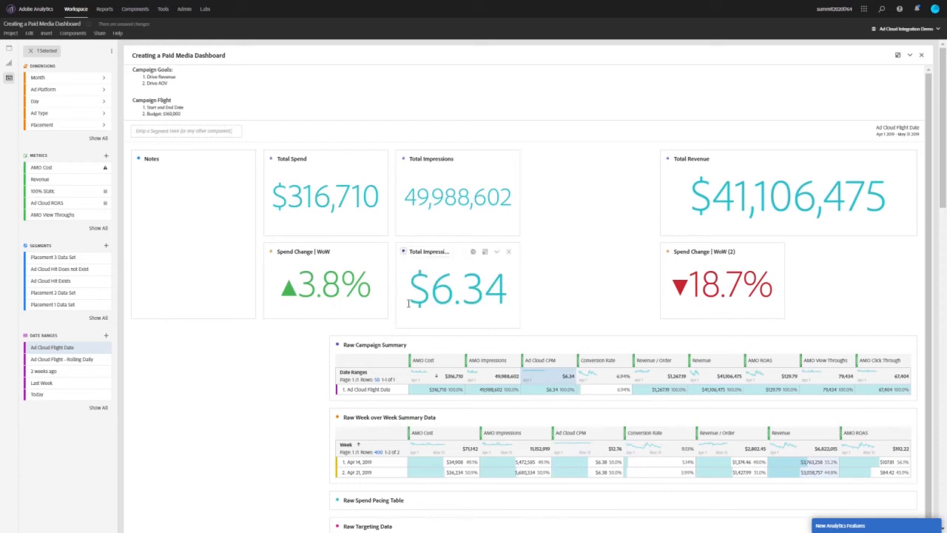
Lock the selection of the Total Impressions copy showing CPM and rename it Total CPM
click(403, 251)
click(366, 322)
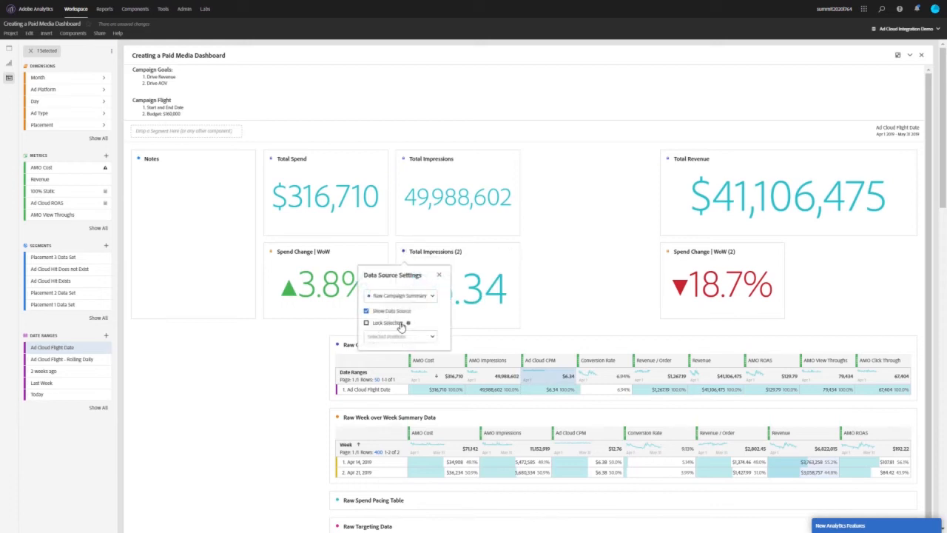
click(468, 332)
click(418, 252)
text(Total CPM)
click(552, 248)
Duplicate Total CPM and place the copy beneath Total Revenue, beside Spend Change | WoW (2)
right_click(473, 245)
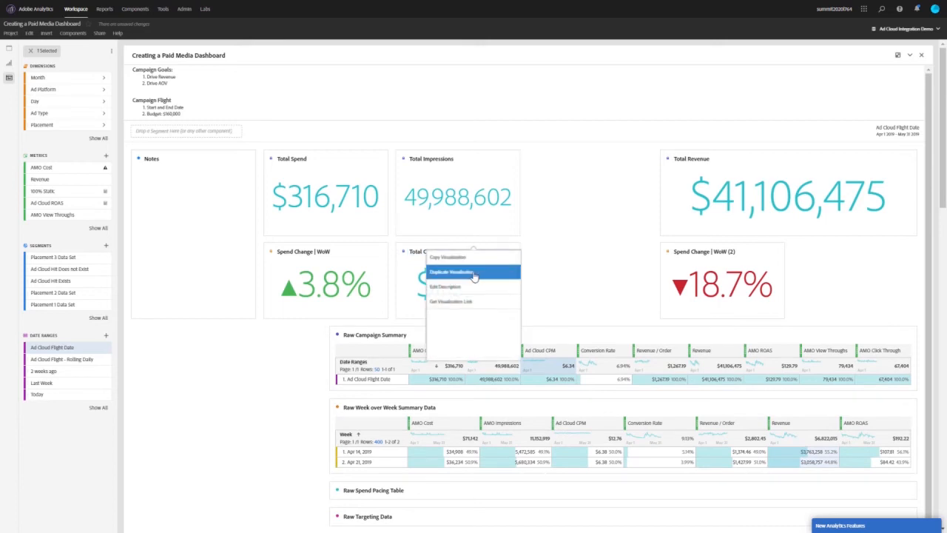
click(474, 272)
scroll(478, 328, down, 4)
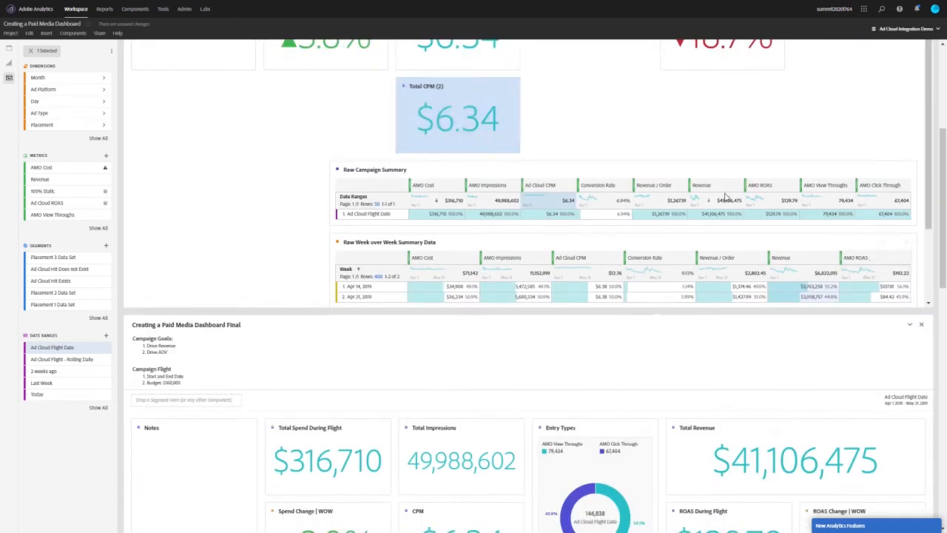
scroll(725, 196, up, 5)
drag(482, 327, 870, 264)
Unlock the Total CPM copy, link it to the AMO ROAS value in Raw Campaign Summary, and lock its selection again
click(801, 250)
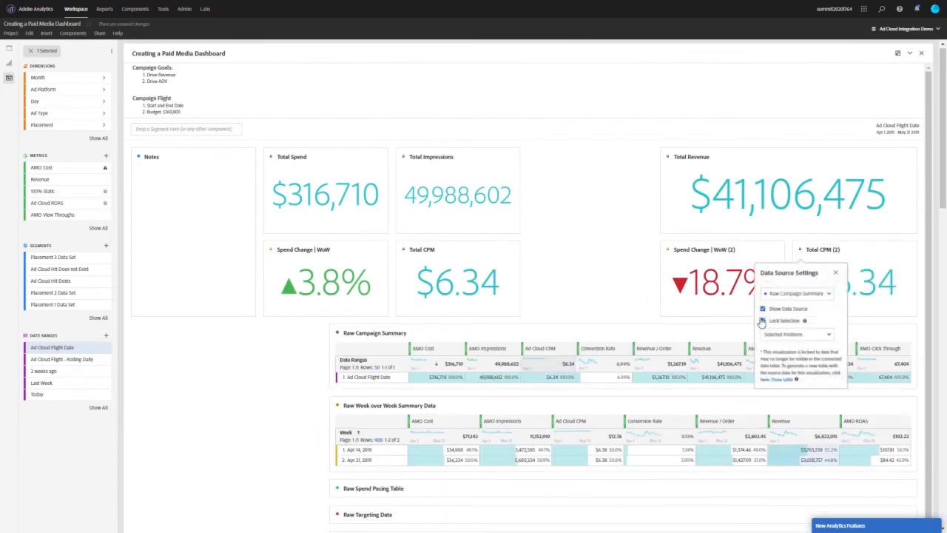
click(762, 321)
click(800, 250)
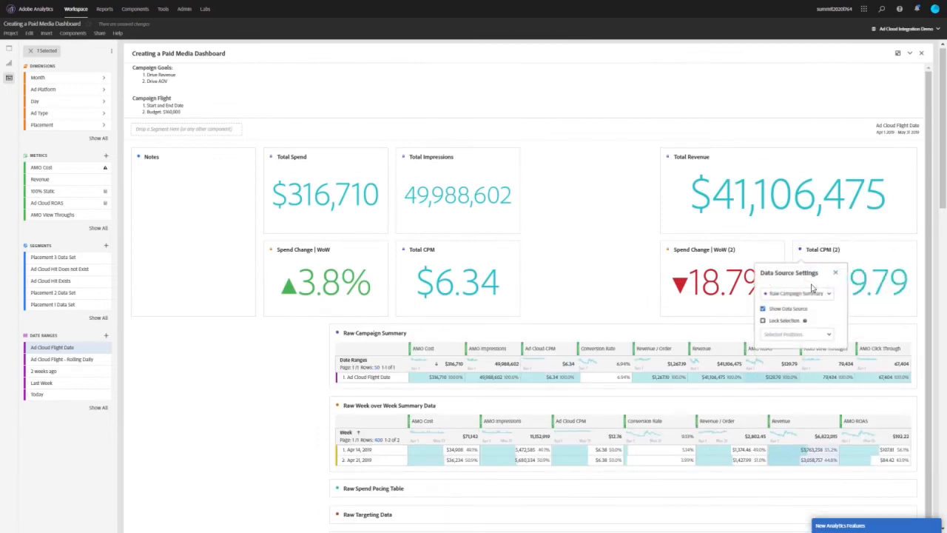
Rename the Total CPM copy beneath Total Revenue as Total ROAS
double_click(823, 253)
text(Total ROAS)
key(Return)
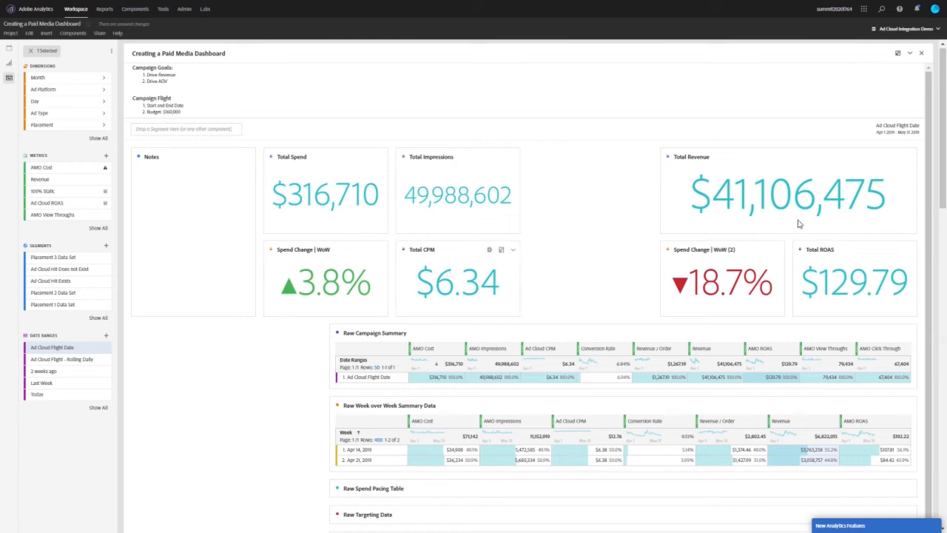
Retitle the Spend Change | WoW (2) visualization as Spend ROAS | WoW (2)
click(696, 249)
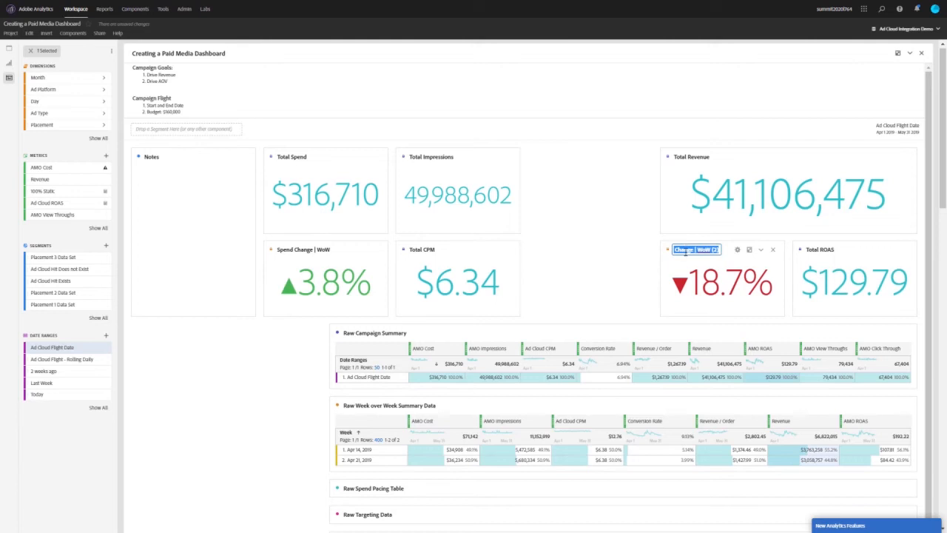
text(ROAS)
key(Return)
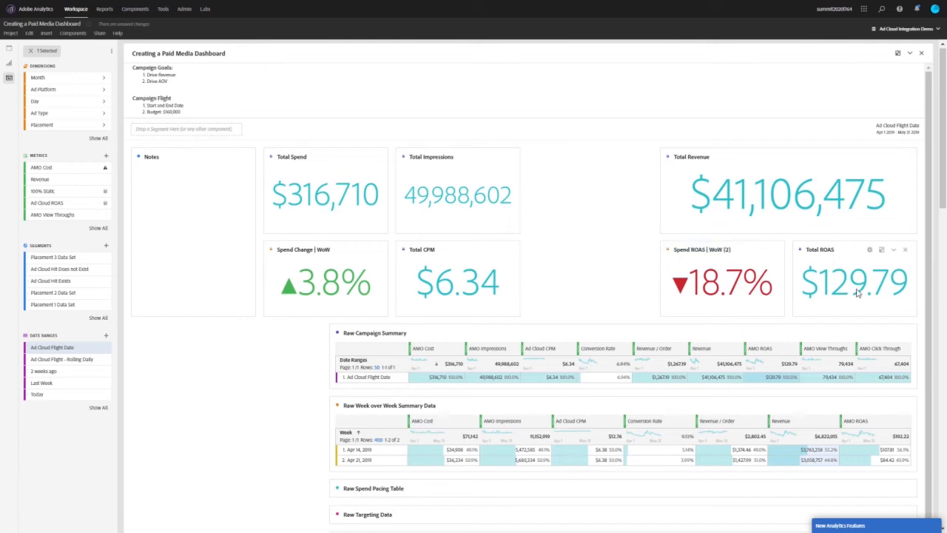
Change the week-over-week title beneath Total Revenue to Spend Revenue | WoW (2)
click(691, 250)
click(690, 250)
double_click(691, 250)
text(Revenue)
key(Return)
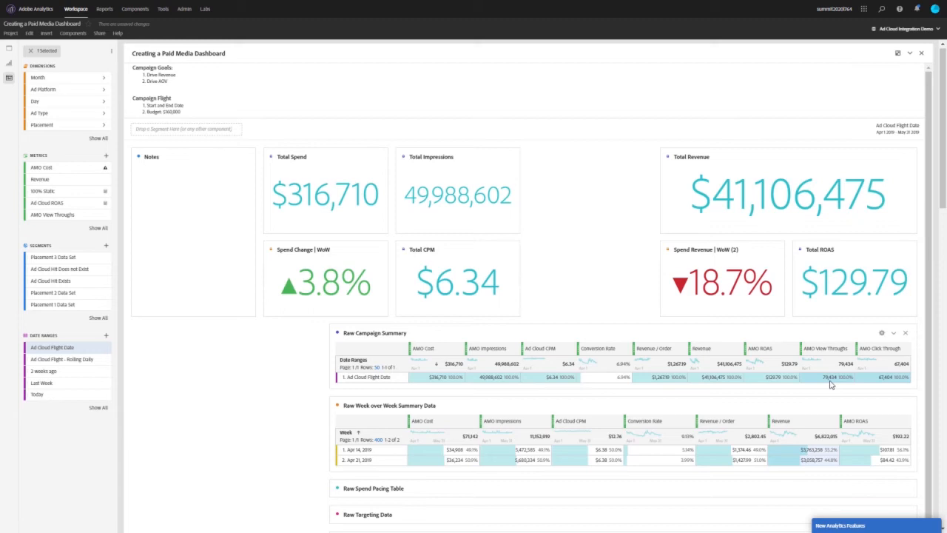
Create a Donut visualization from the AMO View Throughs and AMO Click Through values in Raw Campaign Summary
right_click(883, 386)
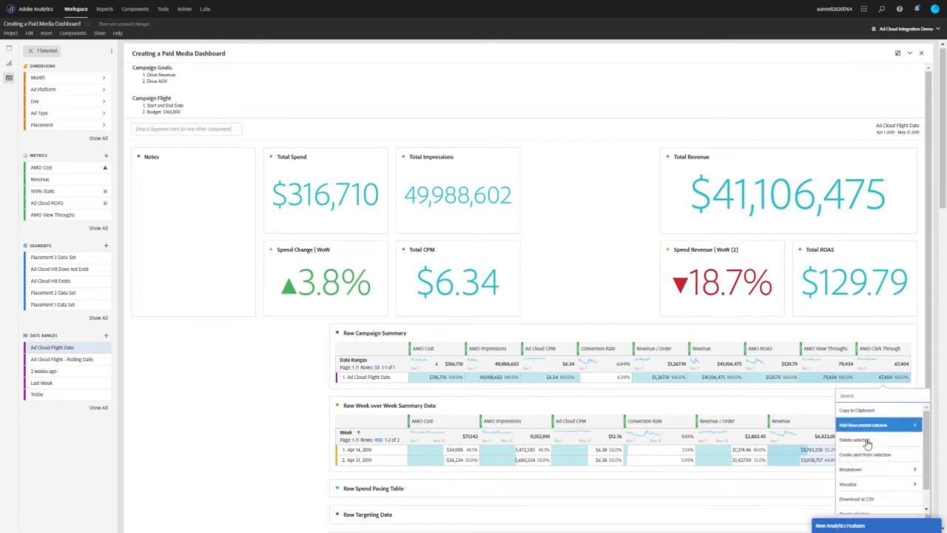
click(862, 479)
scroll(864, 485, down, 2)
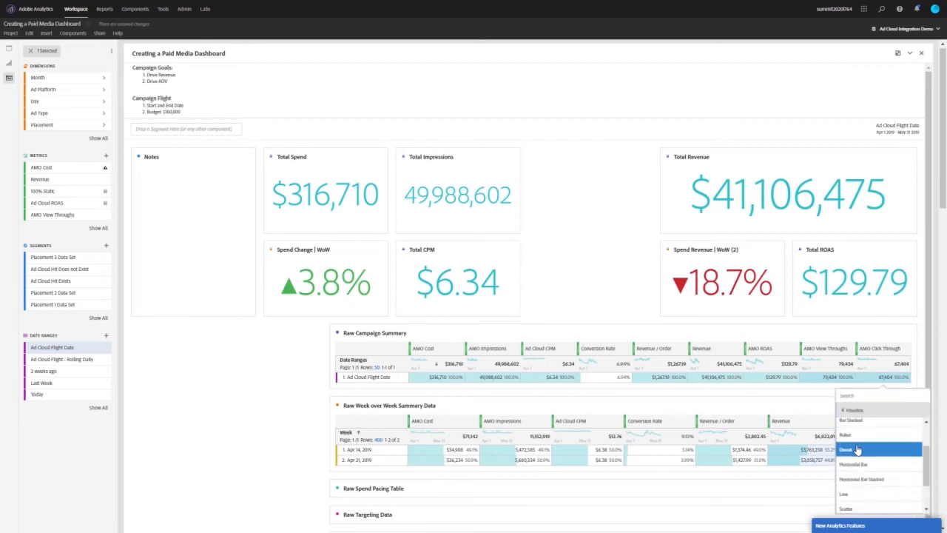
click(862, 450)
Narrow the Donut visualization to one tile's width and place it between Total Impressions and Total Revenue
scroll(725, 309, down, 1)
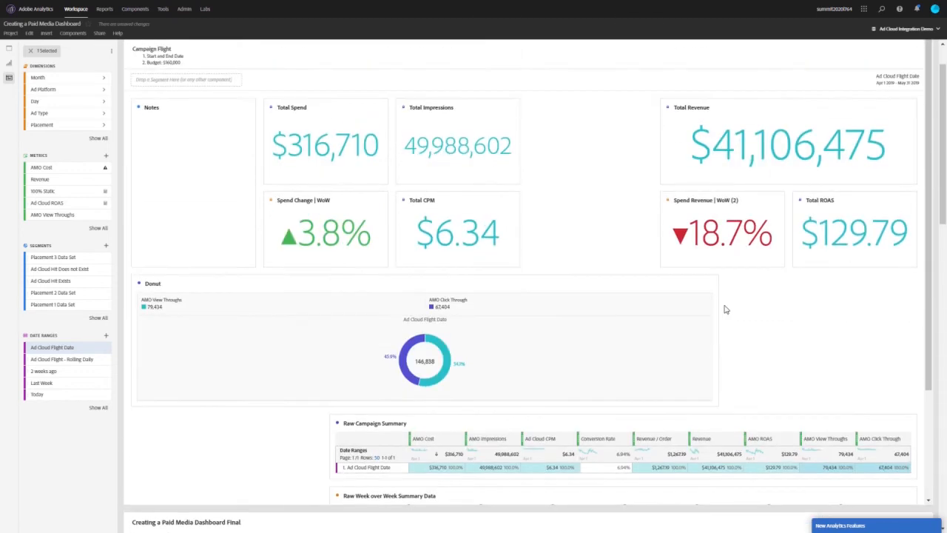
drag(700, 298, 659, 300)
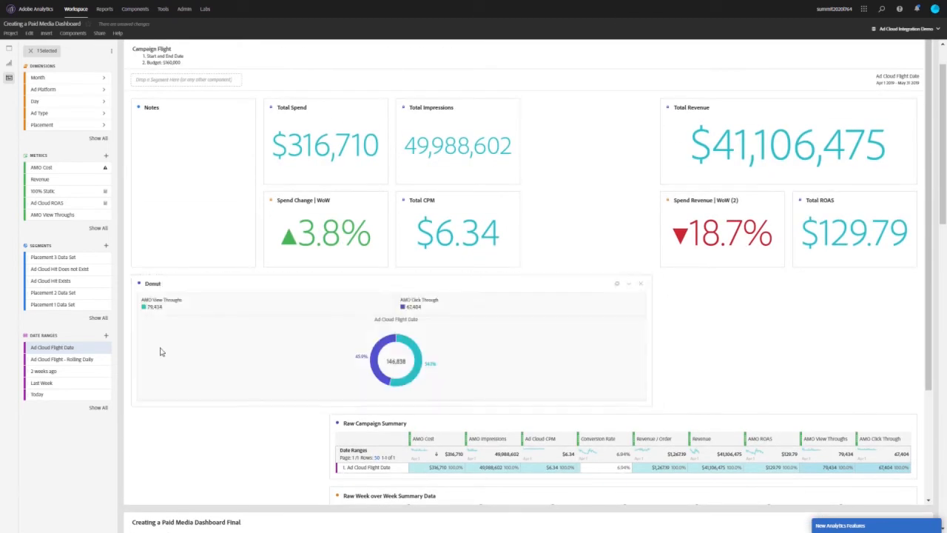
drag(132, 316, 545, 156)
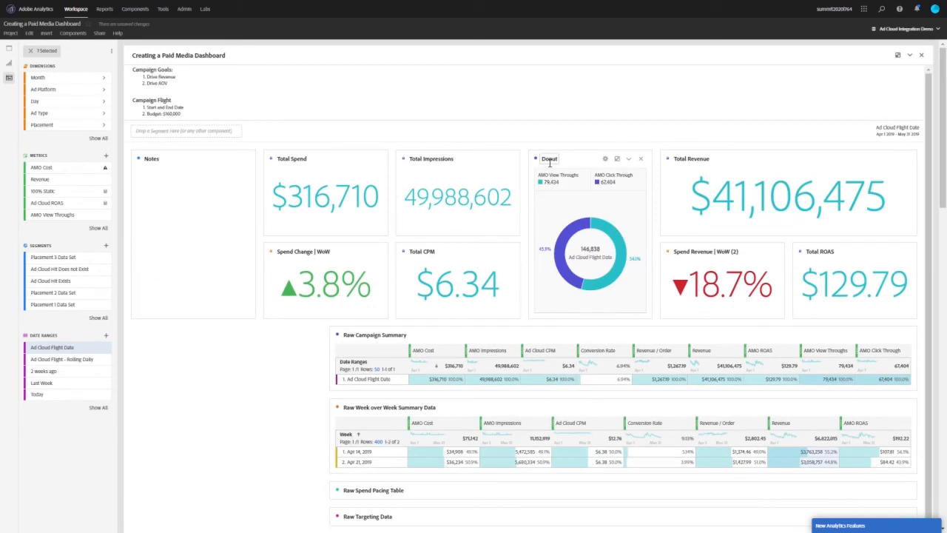
Rename the Donut visualization as Entry Type and open its data source settings
click(548, 158)
text(Entry Type)
click(535, 159)
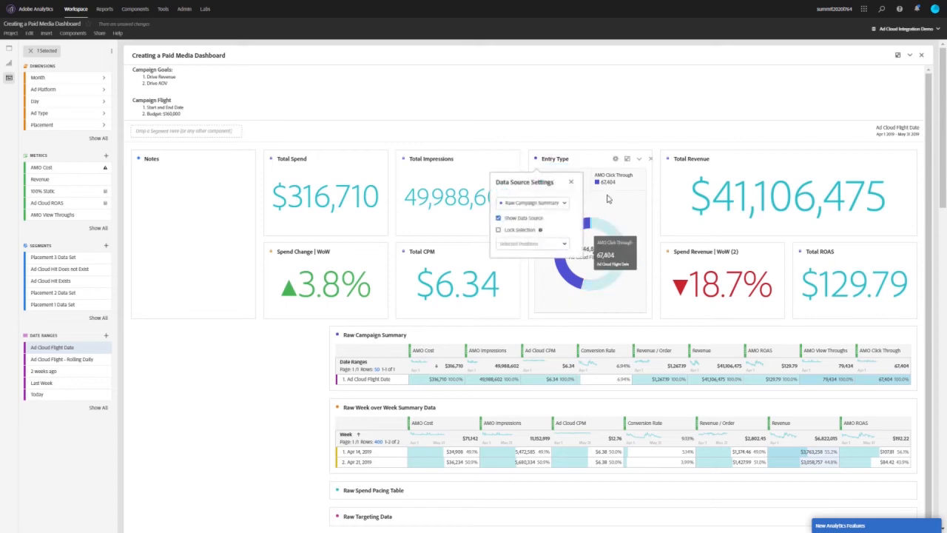
click(623, 108)
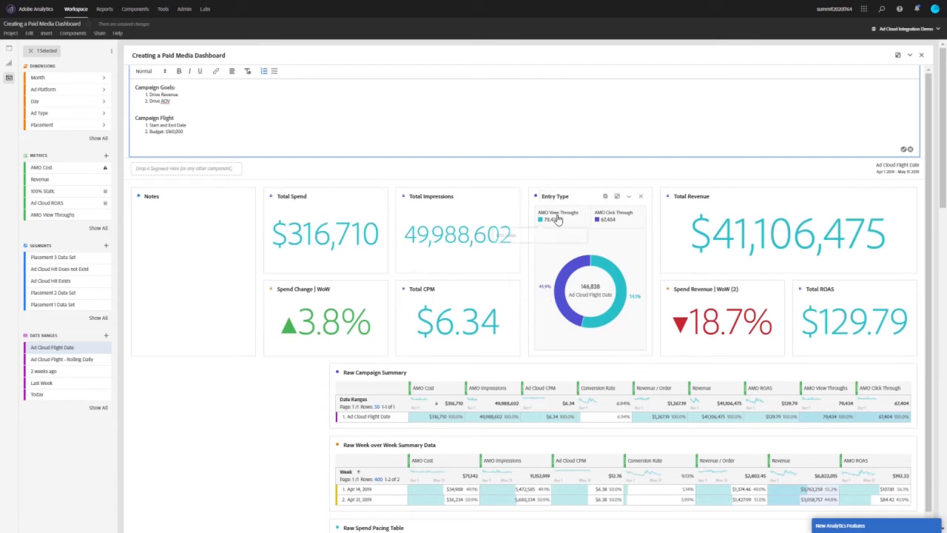
Shorten the Entry Type legend labels to View Throughs and Click Through by removing the AMO prefix
drag(549, 212, 527, 210)
key(BackSpace)
right_click(610, 213)
click(613, 237)
click(608, 212)
drag(607, 212, 588, 210)
key(BackSpace)
click(601, 181)
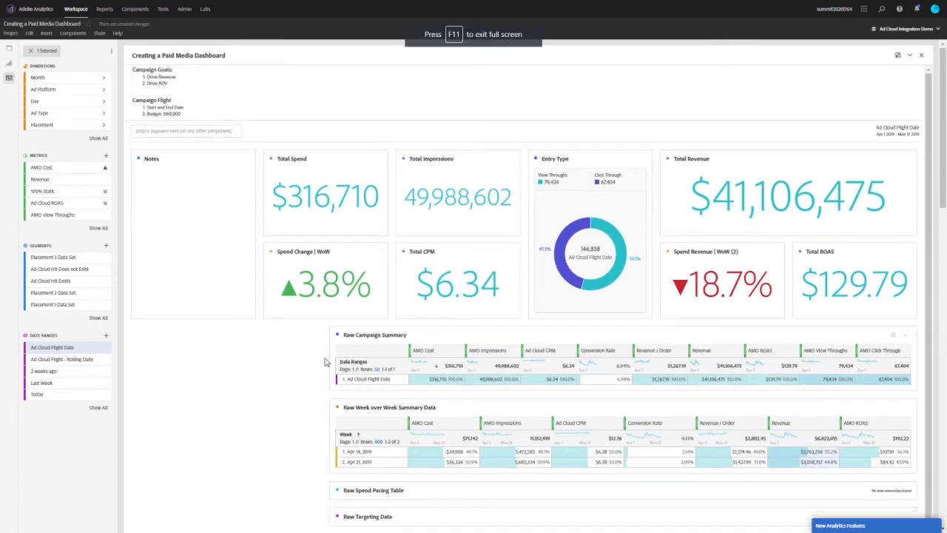
Collapse Raw Campaign Summary and Raw Week over Week Summary Data, and expand Raw Spend Pacing Table
click(893, 337)
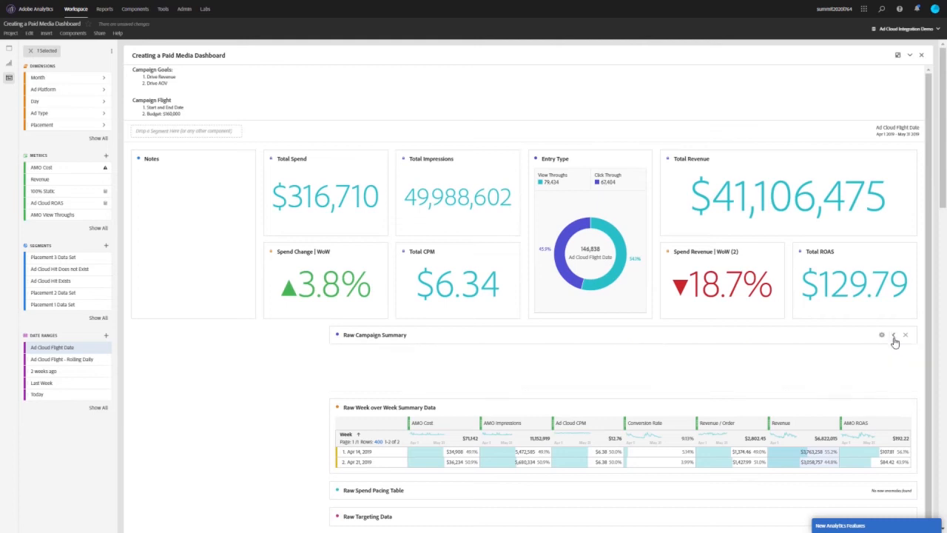
click(893, 361)
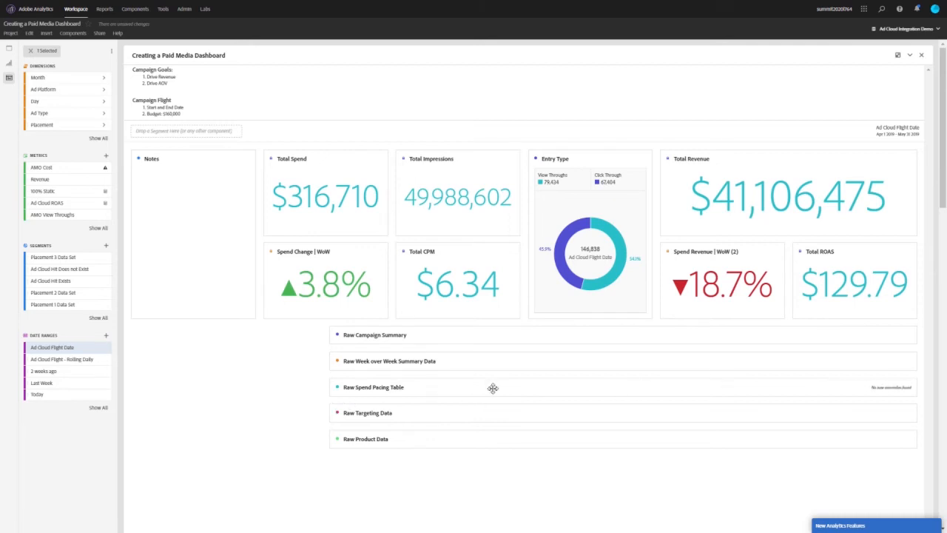
click(777, 382)
Create a Line visualization from the Ad Cloud Cumulative Spend, Spend Remaining and Ad Cloud Budget columns of Raw Spend Pacing Table
scroll(778, 383, down, 5)
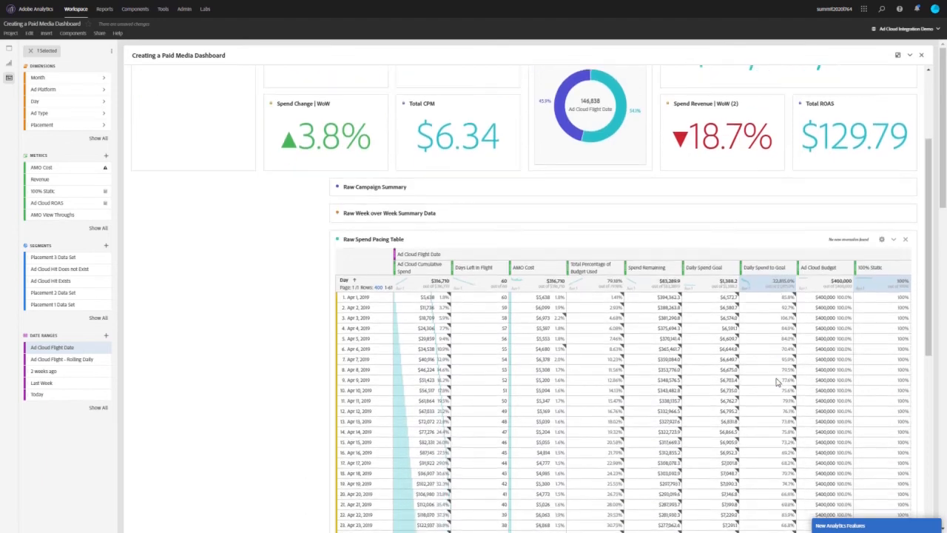
scroll(778, 383, up, 1)
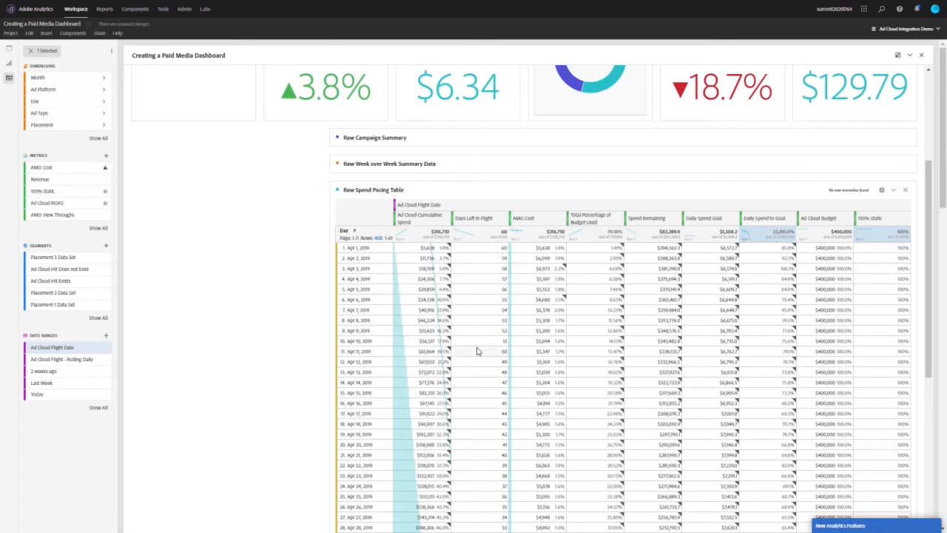
scroll(477, 352, up, 1)
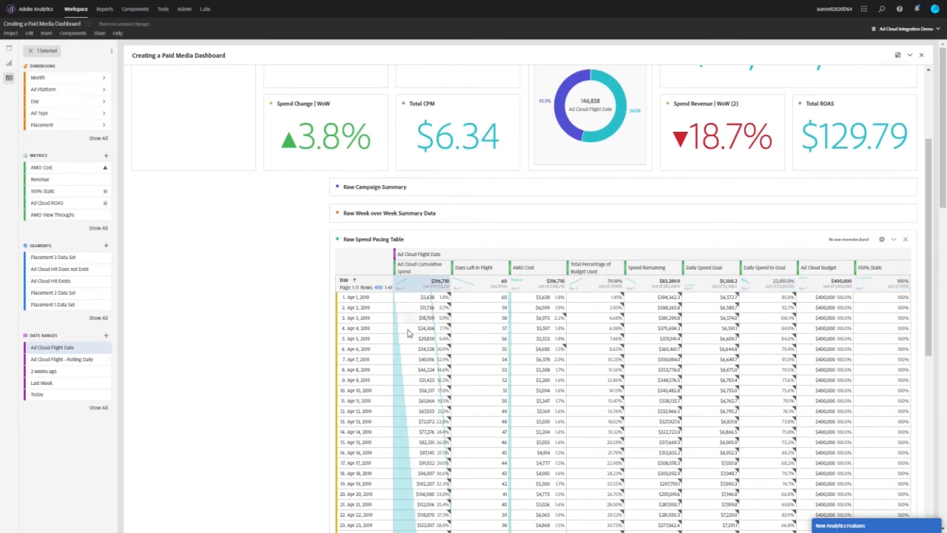
ctrl+click(669, 282)
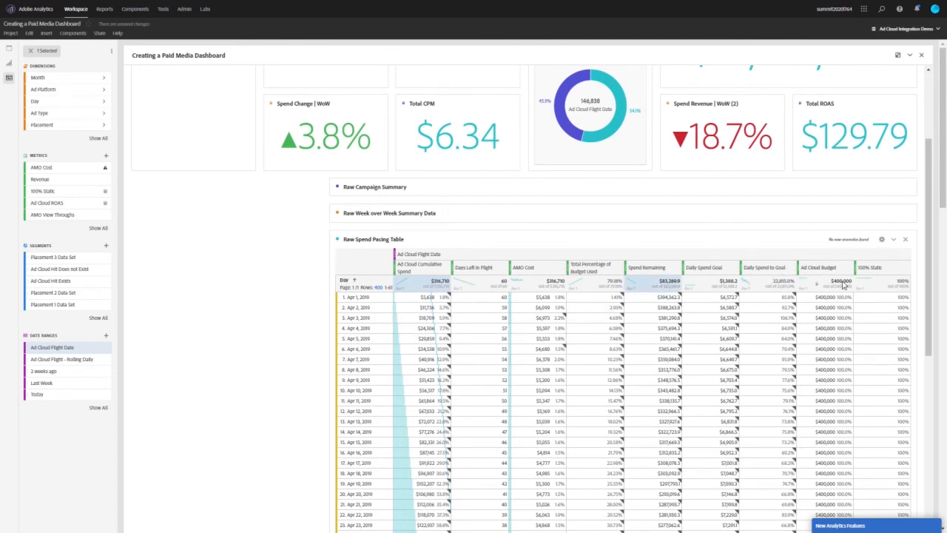
ctrl+click(844, 284)
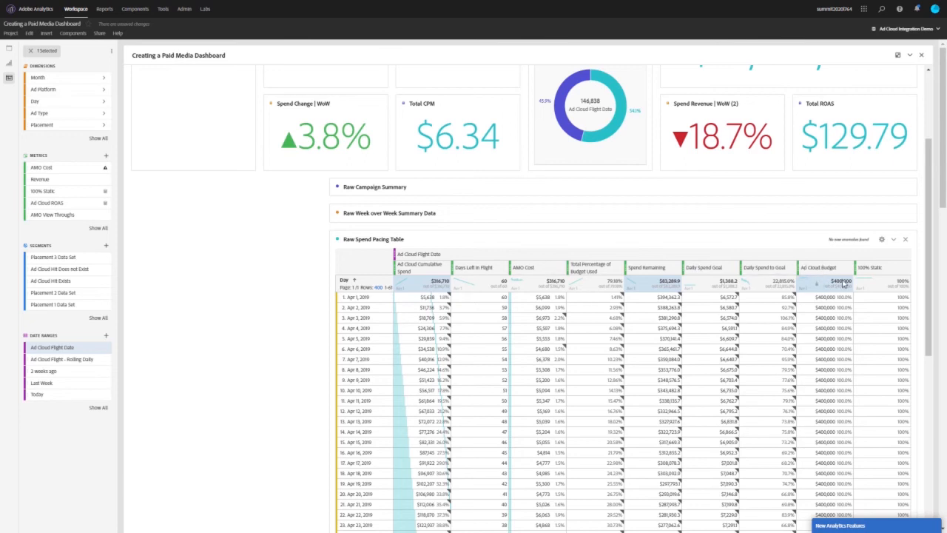
right_click(843, 283)
click(811, 376)
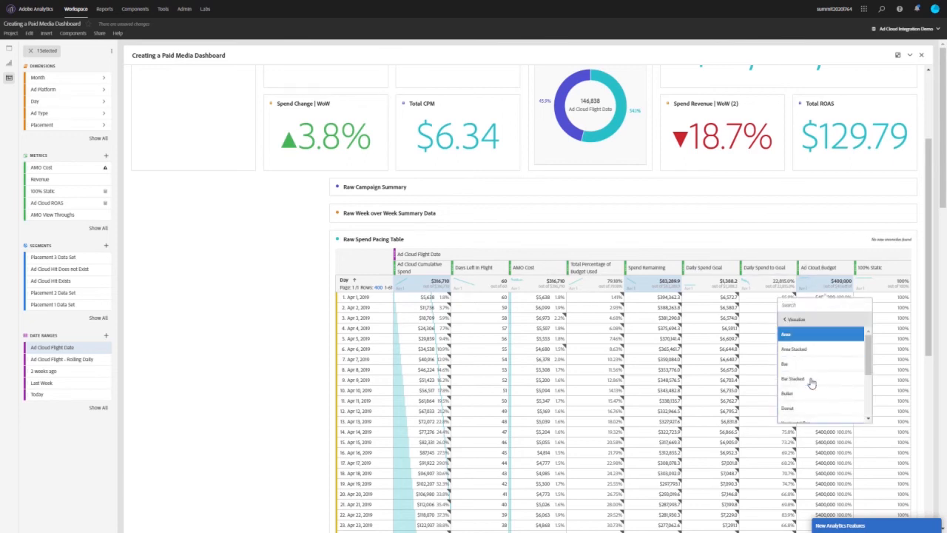
scroll(809, 348, down, 3)
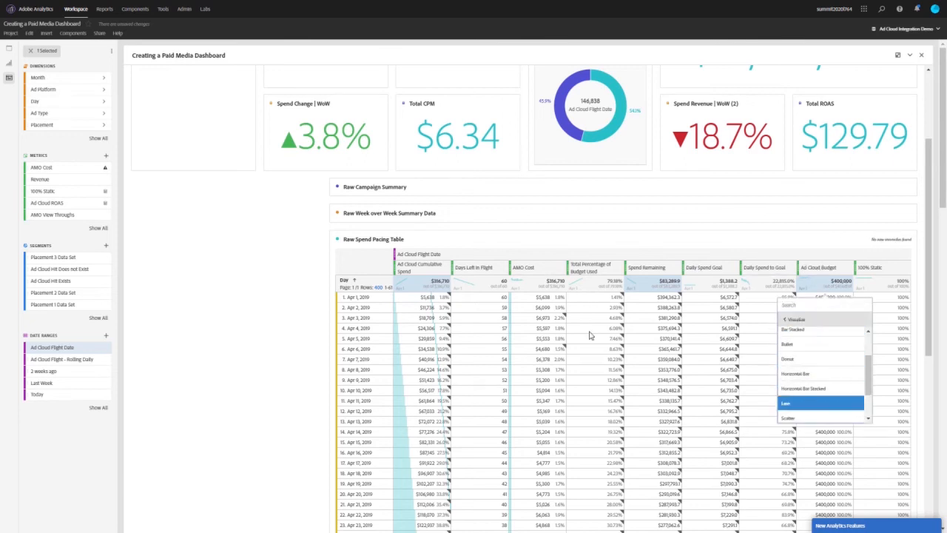
click(806, 403)
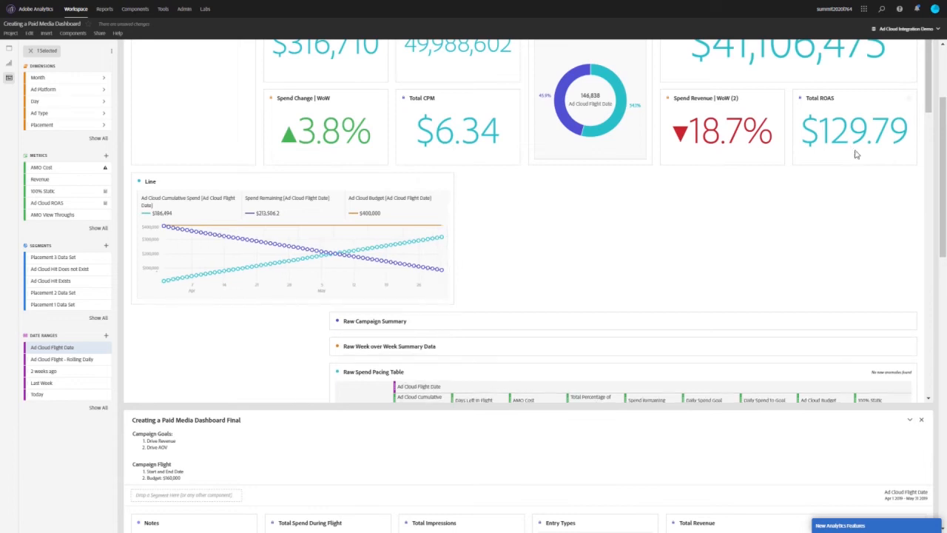
Narrow the Line visualization to the combined width of the Notes and Total Spend tiles and lock its selection
scroll(856, 154, up, 3)
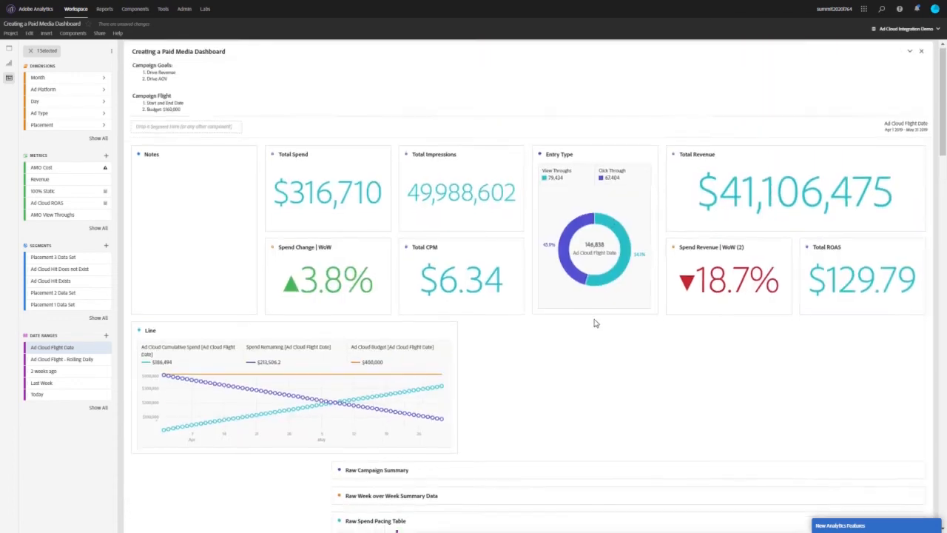
scroll(596, 322, down, 2)
scroll(319, 308, down, 1)
scroll(361, 271, down, 1)
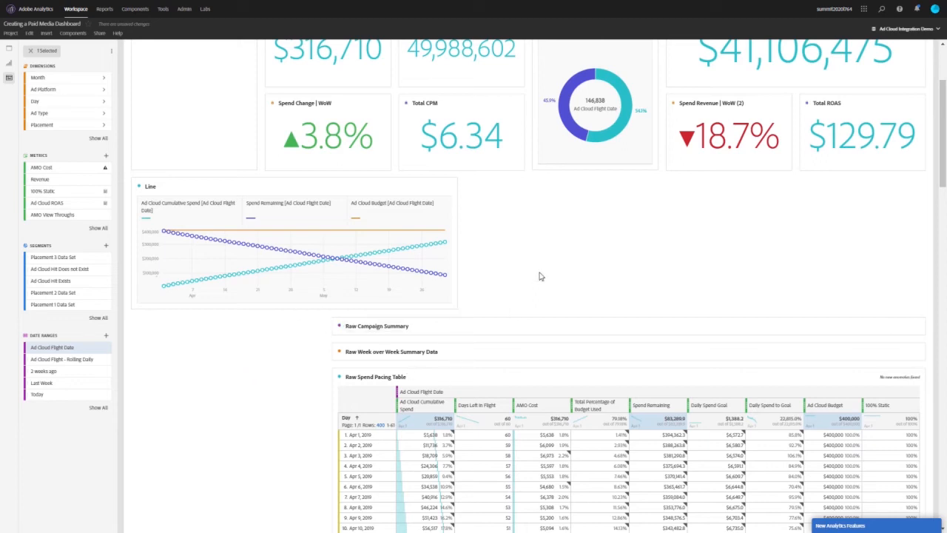
drag(458, 246, 439, 262)
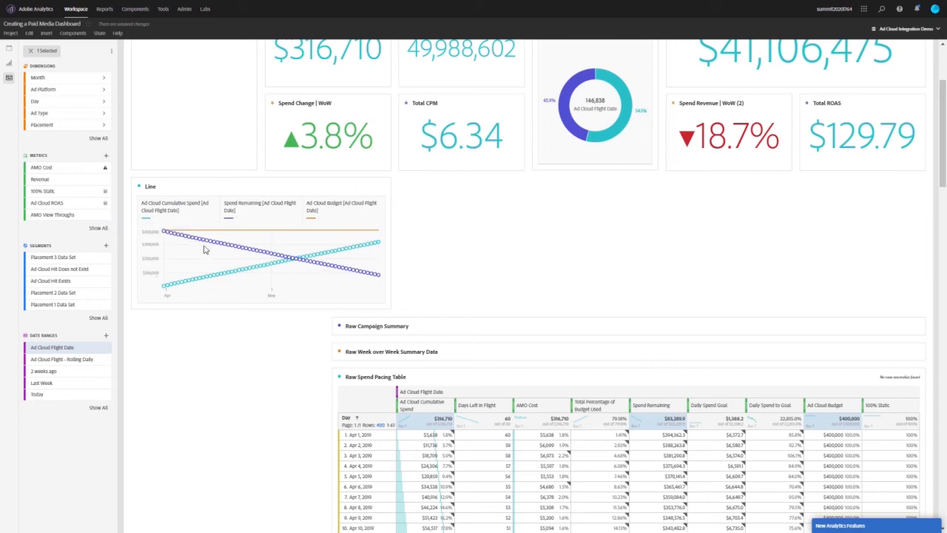
click(138, 187)
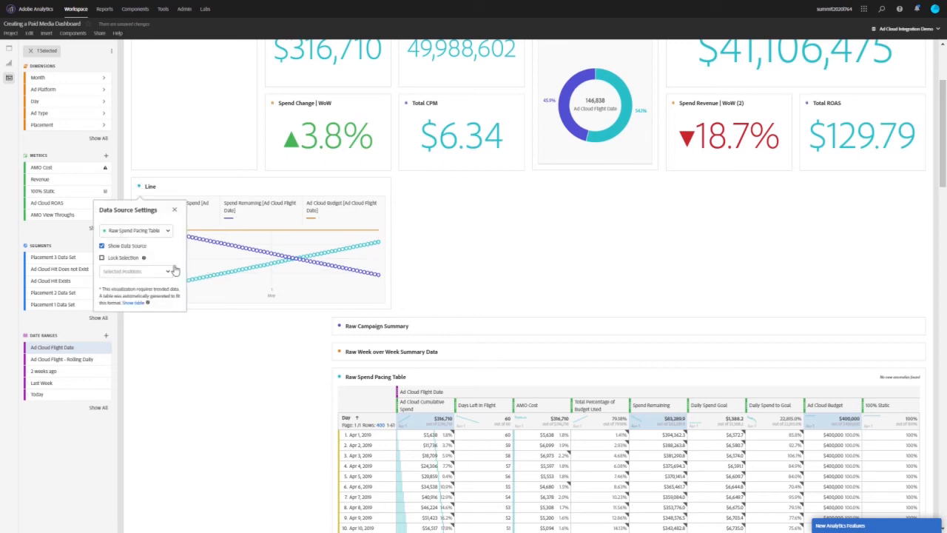
Create a Line visualization from the Daily Spend to Goal and 100% Static columns of Raw Spend Pacing Table
scroll(582, 220, down, 1)
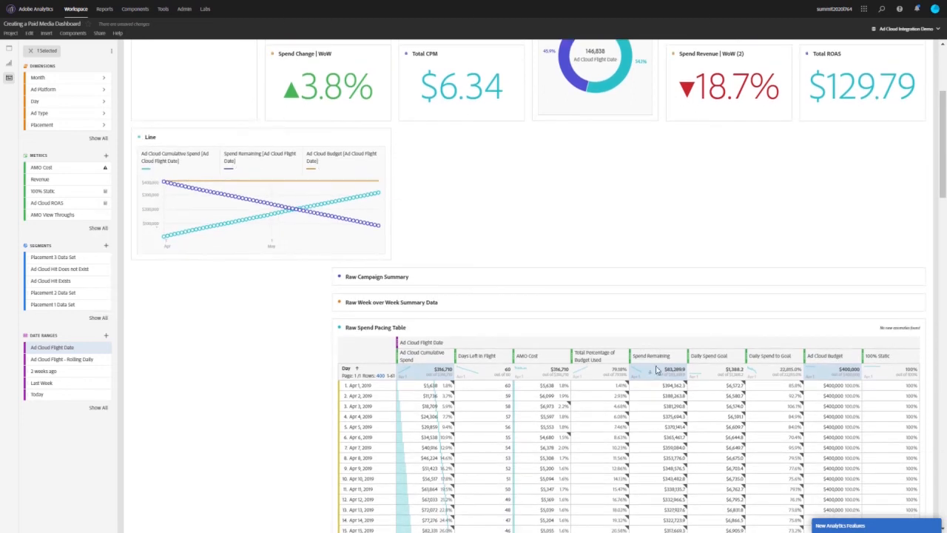
click(737, 374)
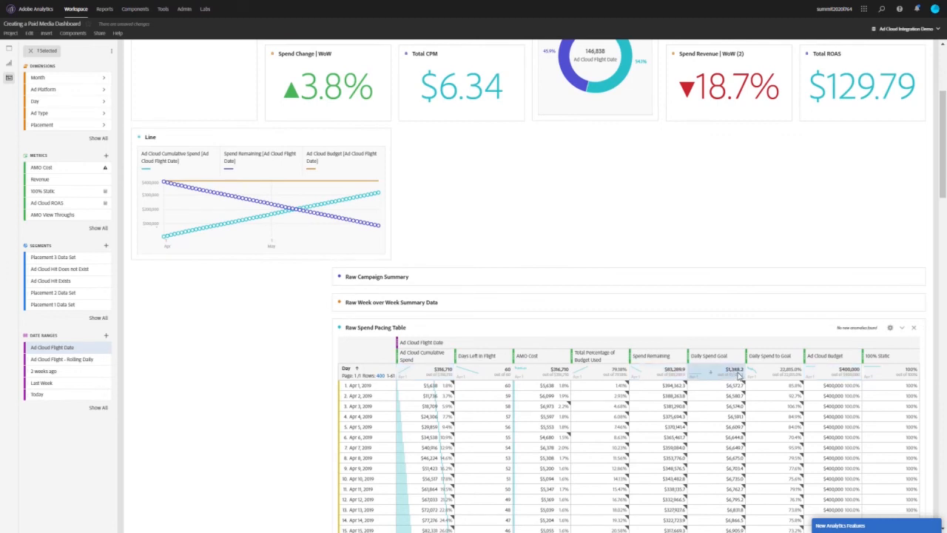
click(792, 373)
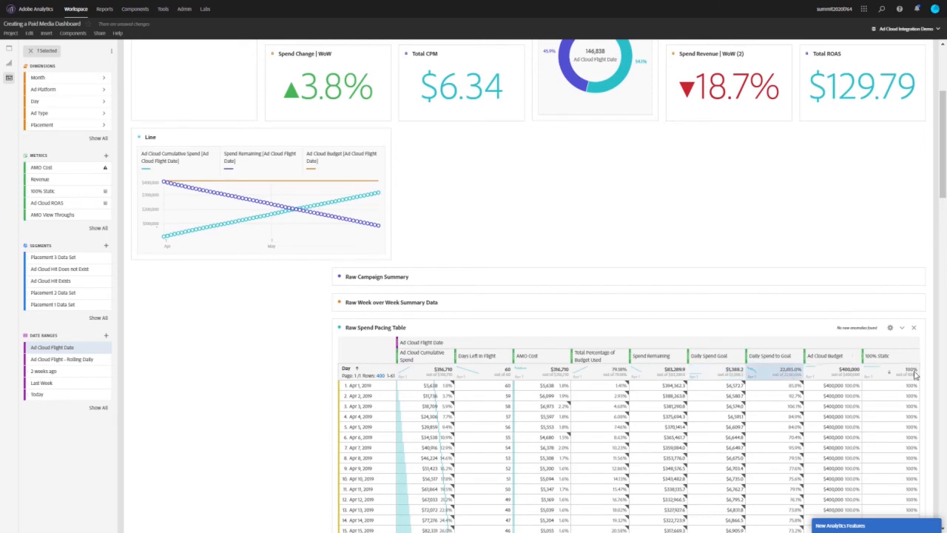
ctrl+click(915, 375)
right_click(915, 375)
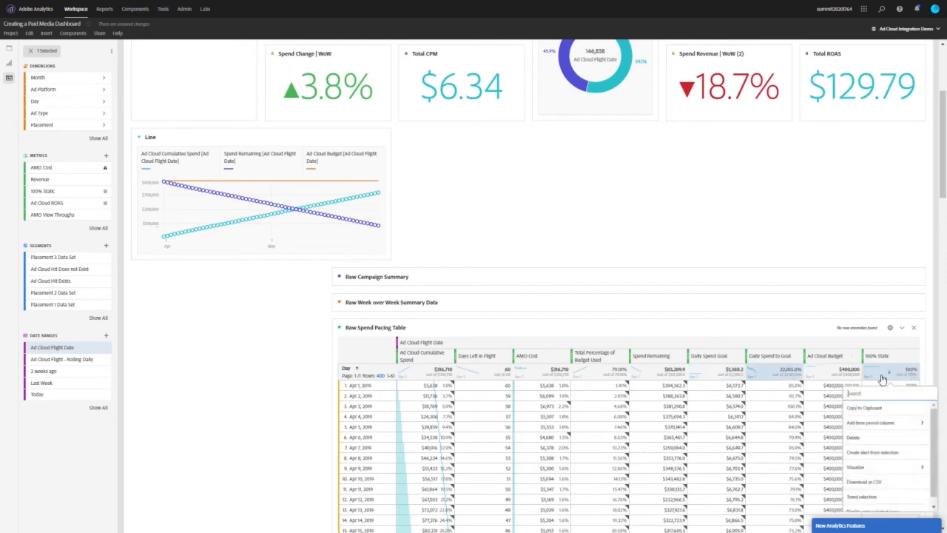
click(890, 474)
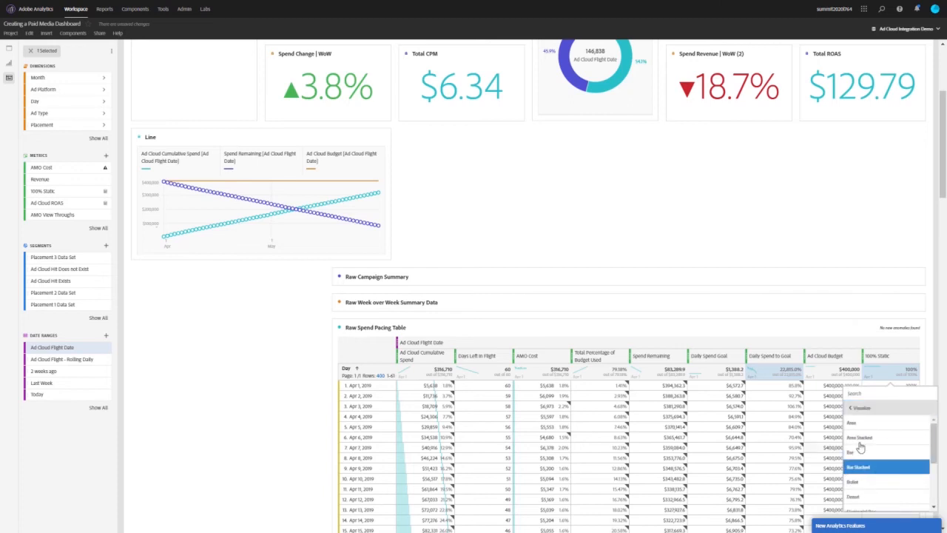
scroll(873, 481, down, 2)
click(871, 494)
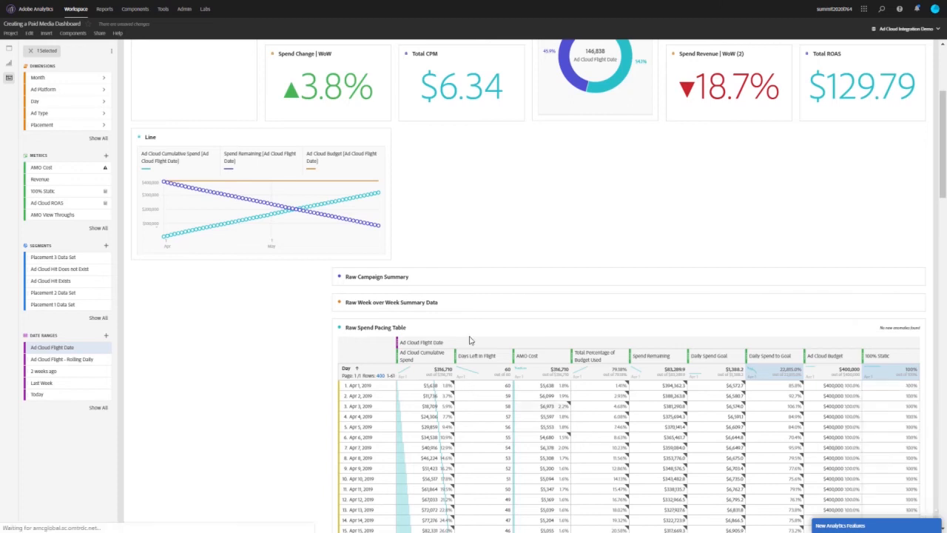
Place the Daily Spend to Goal line chart directly beneath the cumulative spend line chart and narrow it to the same width
scroll(322, 236, up, 2)
drag(289, 178, 290, 179)
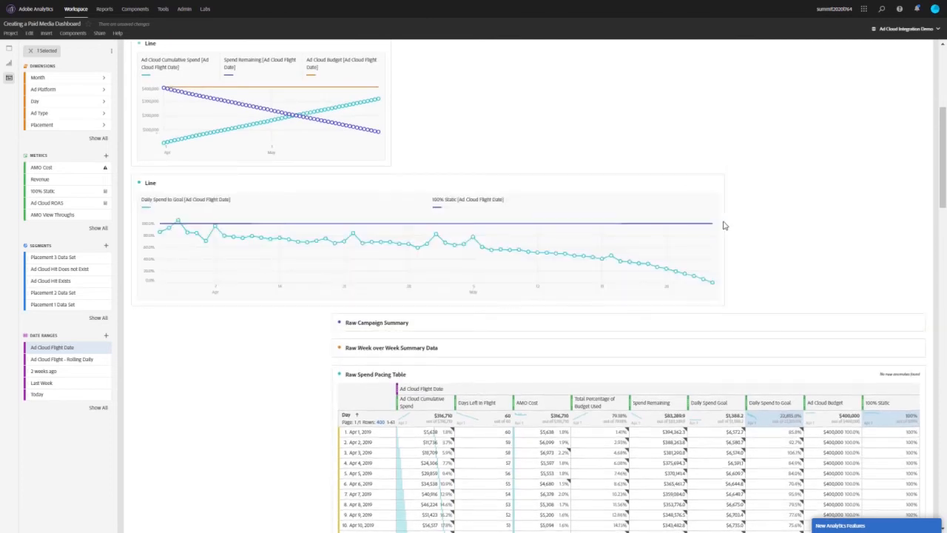
drag(724, 223, 394, 237)
drag(482, 254, 482, 258)
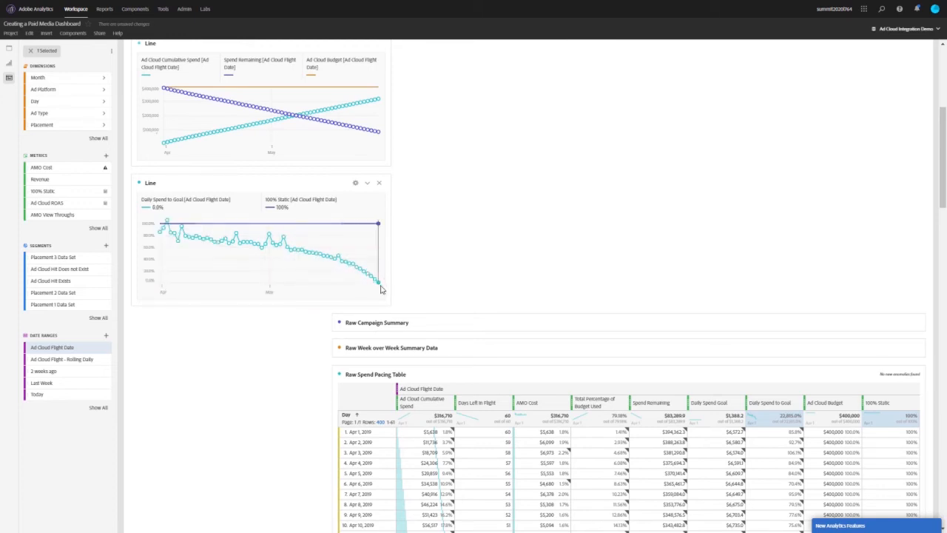
Lock the data source selection of the Daily Spend to Goal line chart
scroll(467, 196, up, 3)
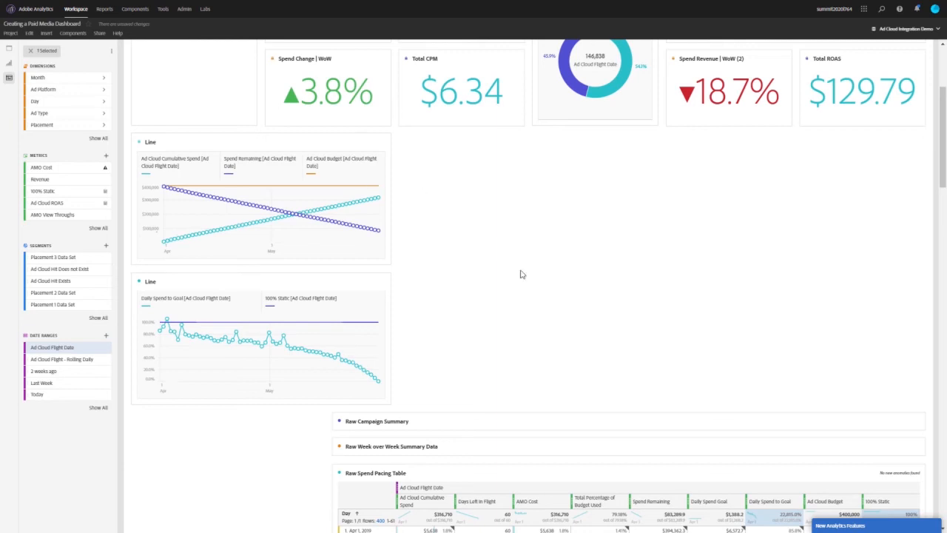
scroll(516, 281, up, 2)
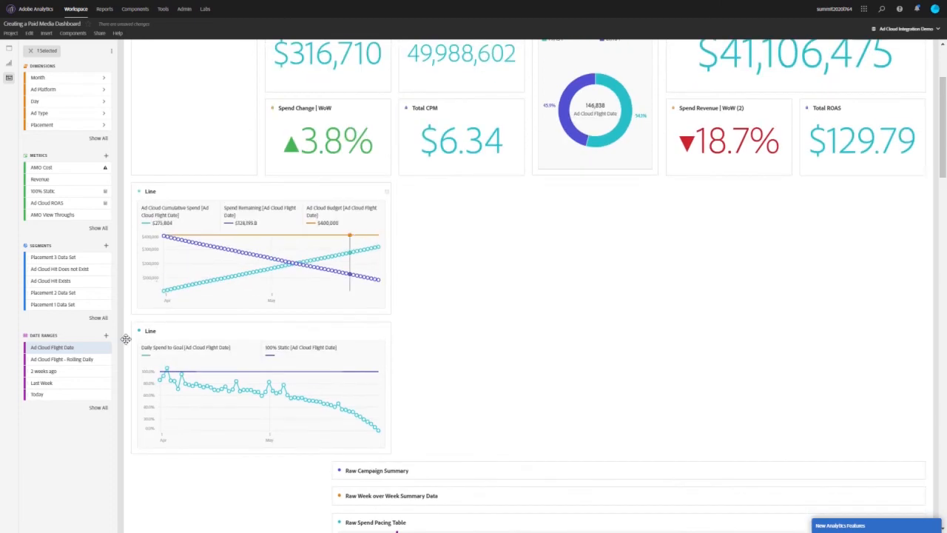
click(139, 331)
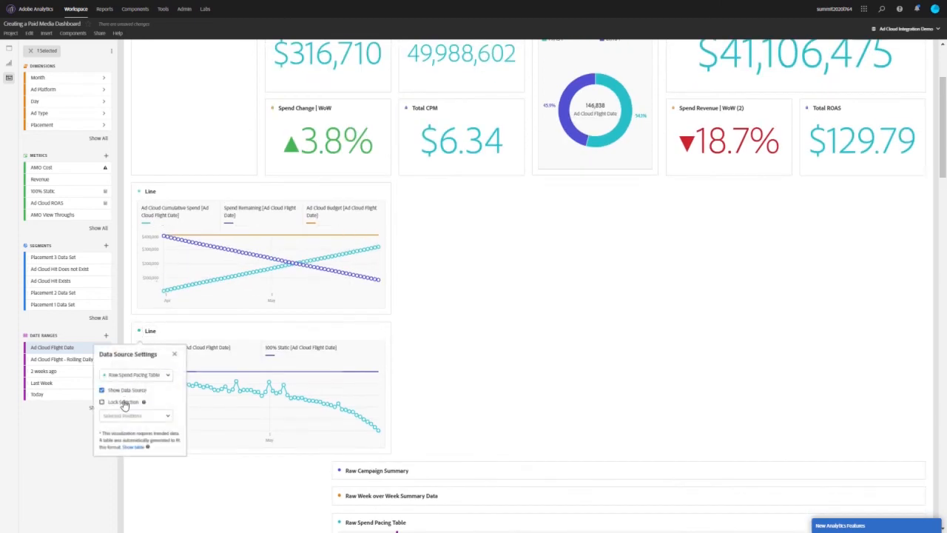
click(124, 401)
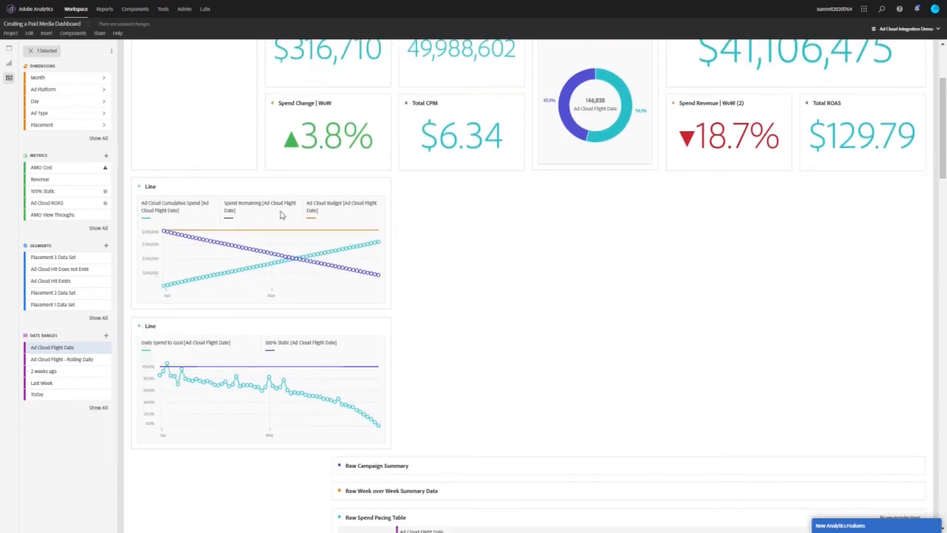
scroll(338, 184, up, 2)
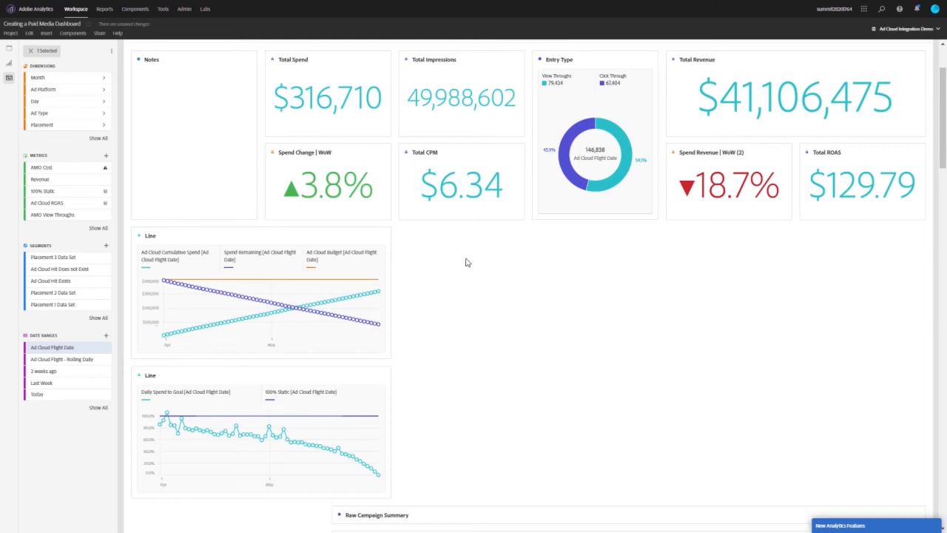
Collapse Raw Spend Pacing Table and expand Raw Targeting Data, checking the Placement 1 Data Set segment's details
scroll(468, 271, down, 4)
click(903, 321)
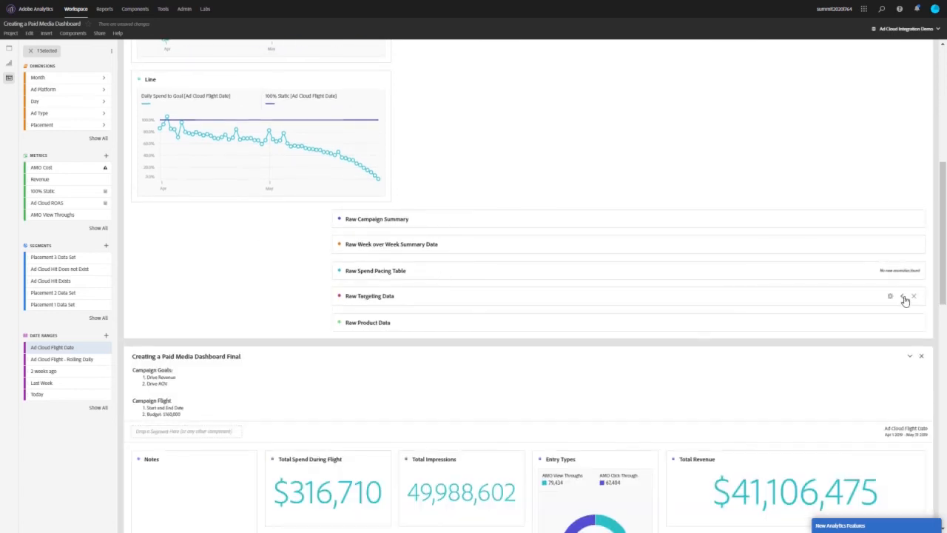
click(494, 307)
scroll(423, 322, down, 1)
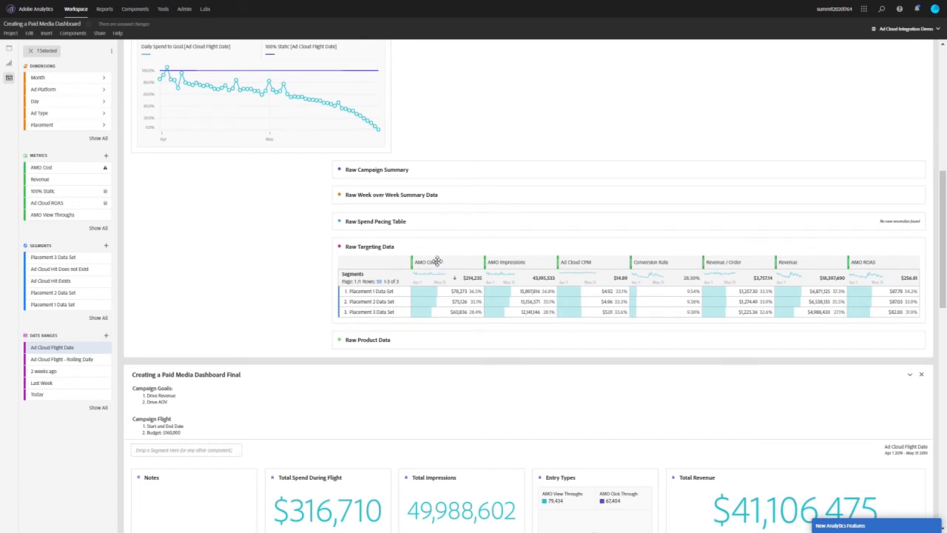
mouse_move(387, 294)
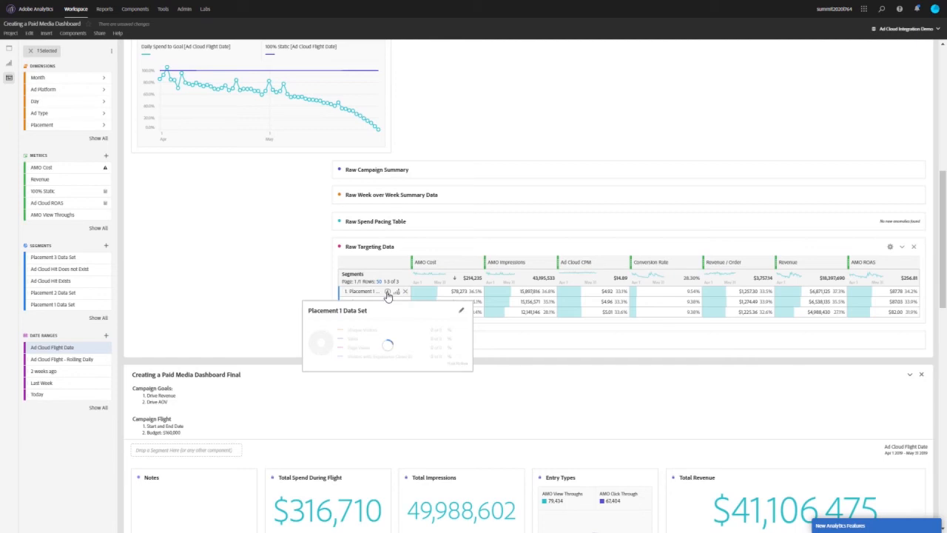
scroll(387, 294, up, 2)
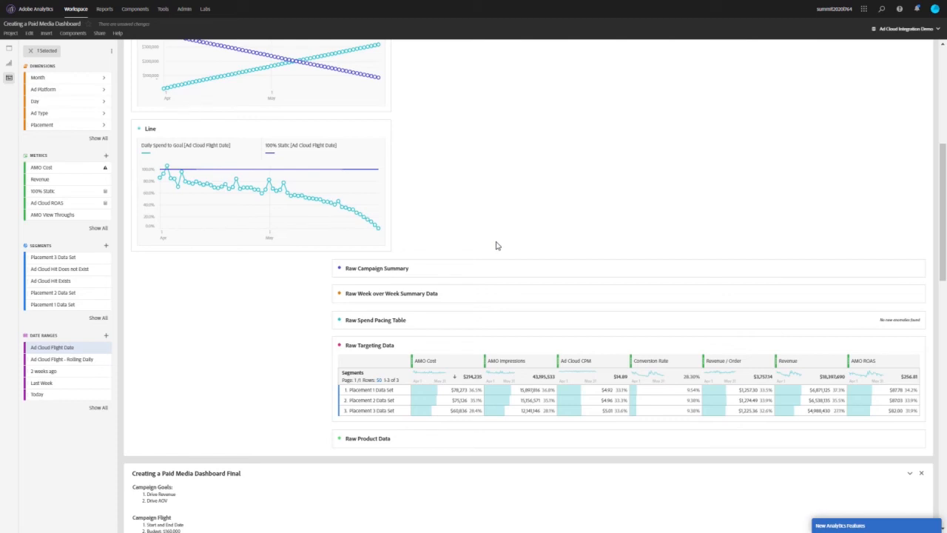
Create a Donut visualization from the AMO Cost and Revenue values of all three placement segments in Raw Targeting Data
scroll(515, 230, up, 3)
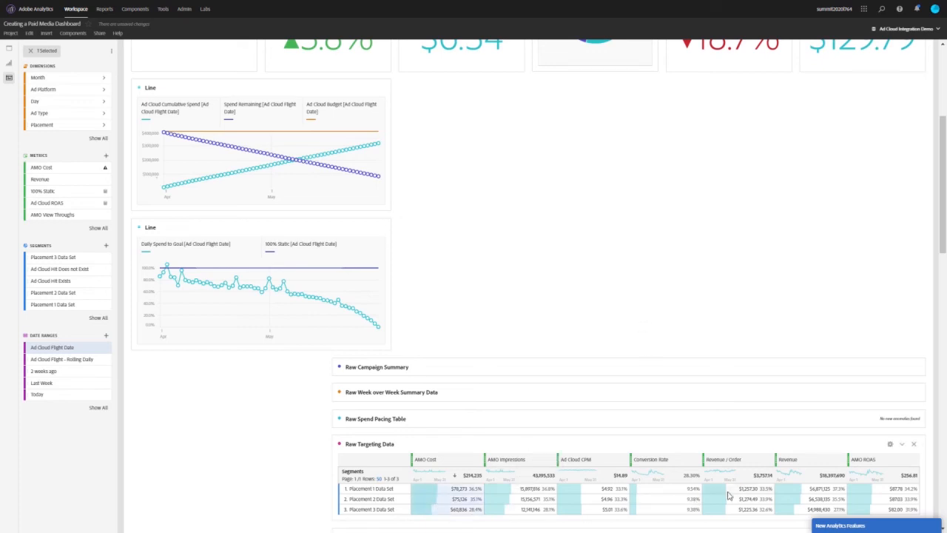
drag(805, 489, 805, 509)
drag(453, 489, 455, 512)
right_click(460, 502)
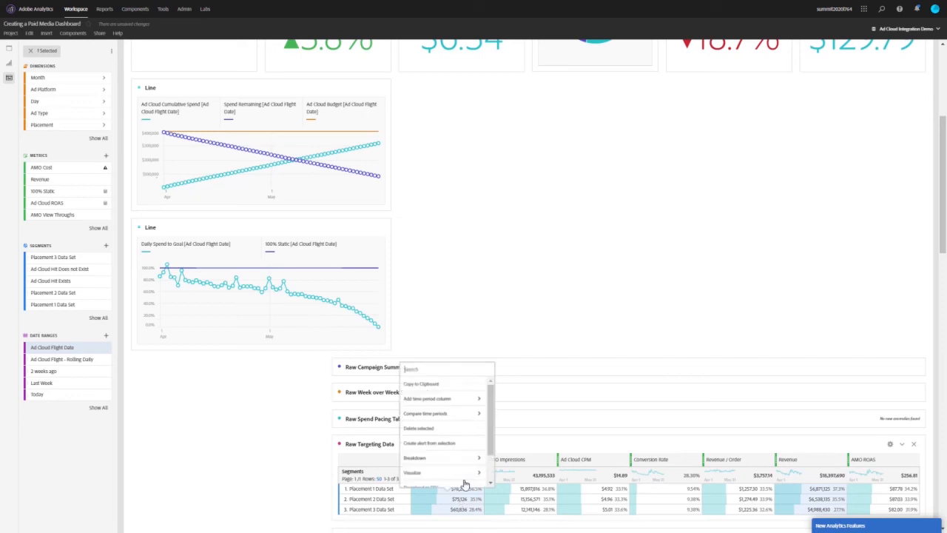
click(451, 462)
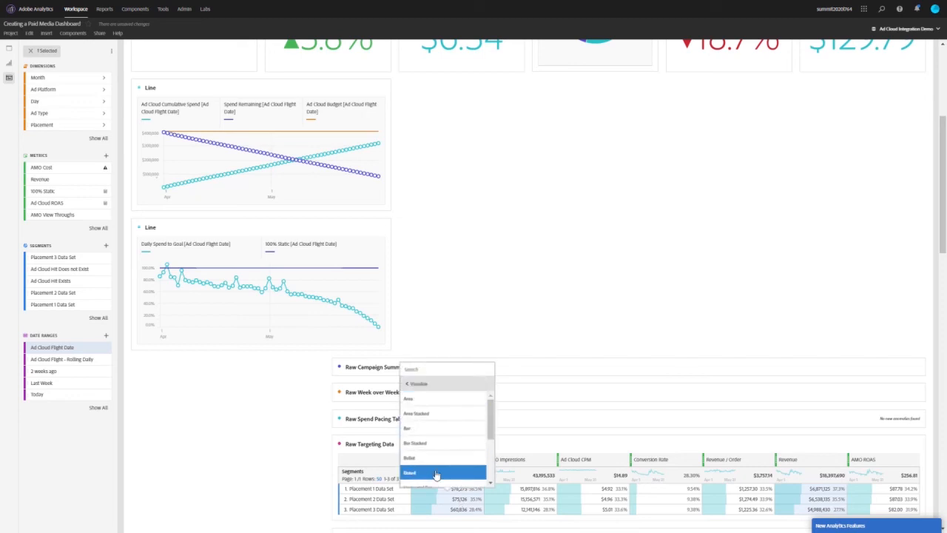
click(440, 472)
Place the placement Donut beside the cumulative spend line chart and narrow it to the combined width of the Total Impressions and Entry Type tiles
scroll(481, 325, down, 5)
scroll(565, 289, up, 3)
drag(543, 279, 784, 123)
scroll(649, 188, up, 3)
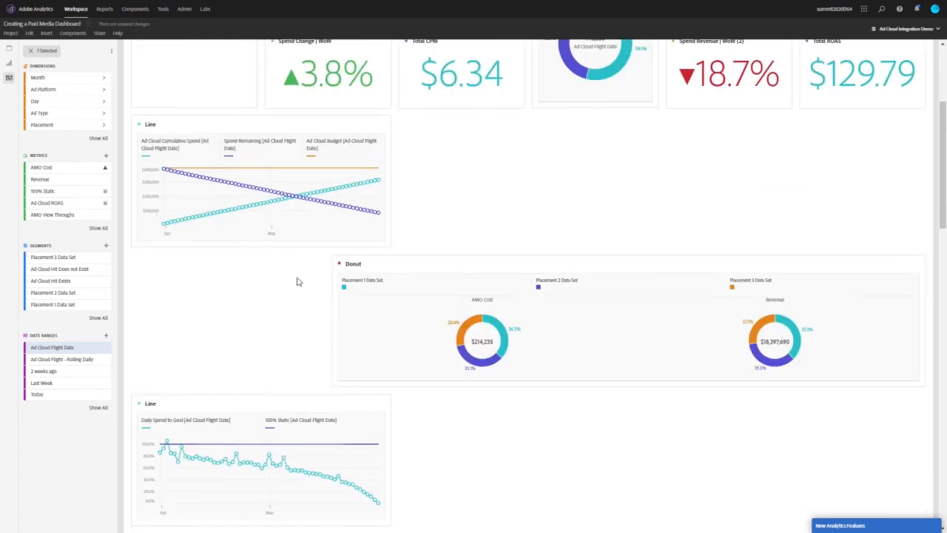
drag(925, 185, 684, 186)
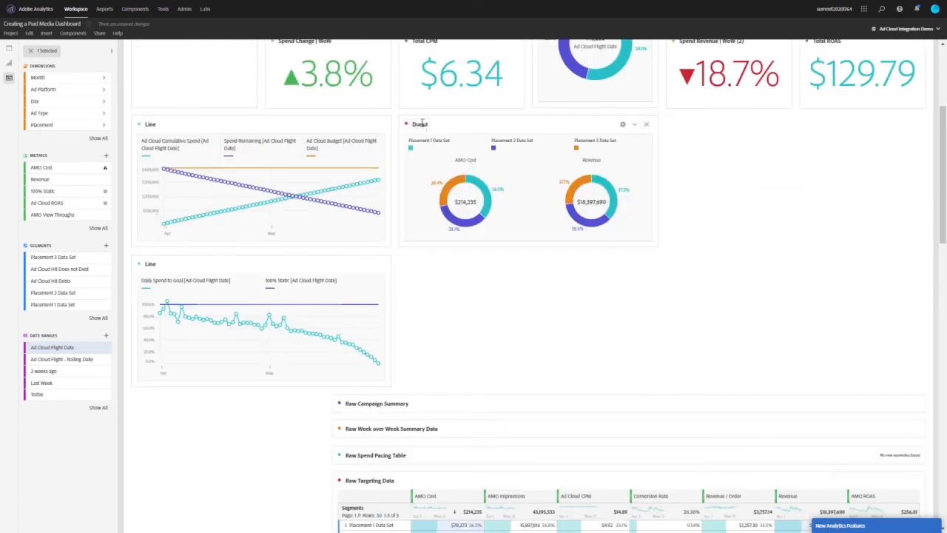
Lock the data source selection of the AMO Cost and Revenue Donut
double_click(421, 123)
click(406, 124)
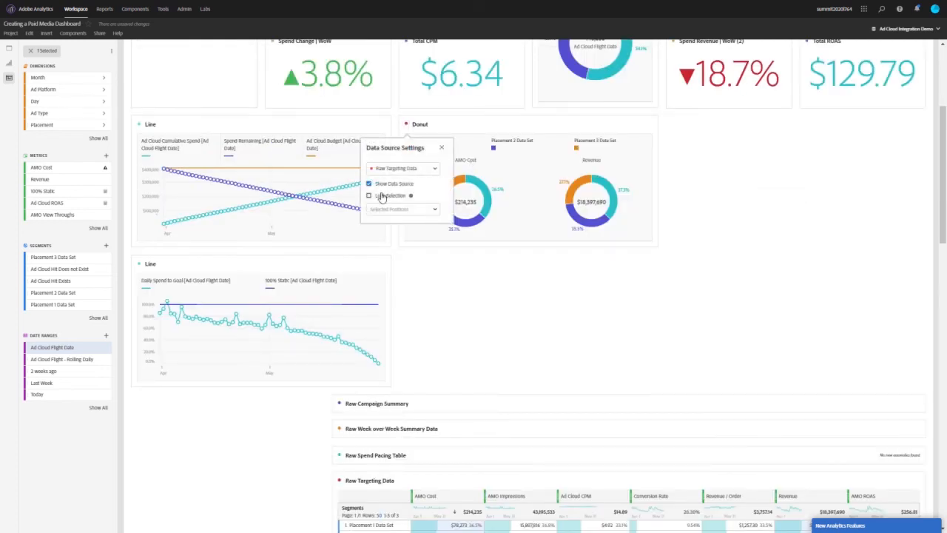
click(541, 292)
Create a Bar visualization from the Ad Cloud CPM values of the three placement segments in Raw Targeting Data
scroll(544, 288, down, 3)
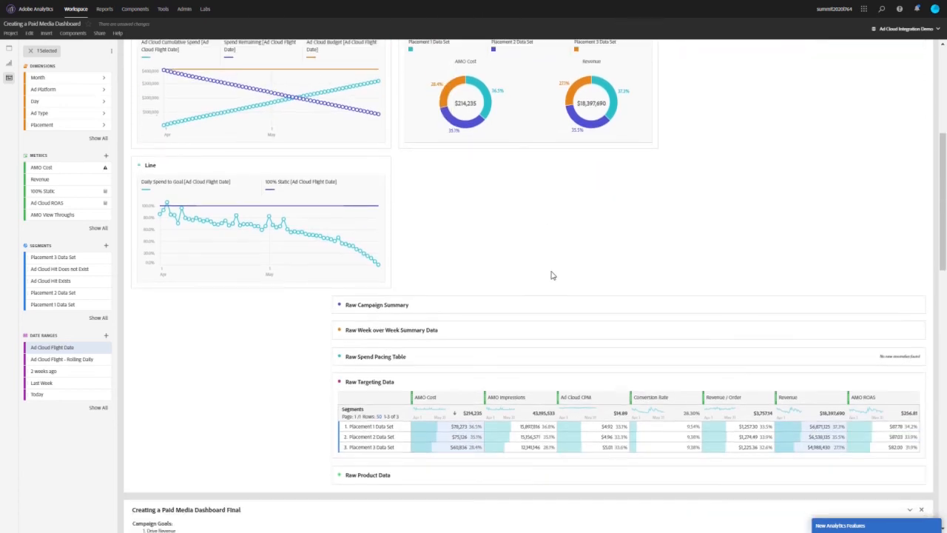
right_click(586, 449)
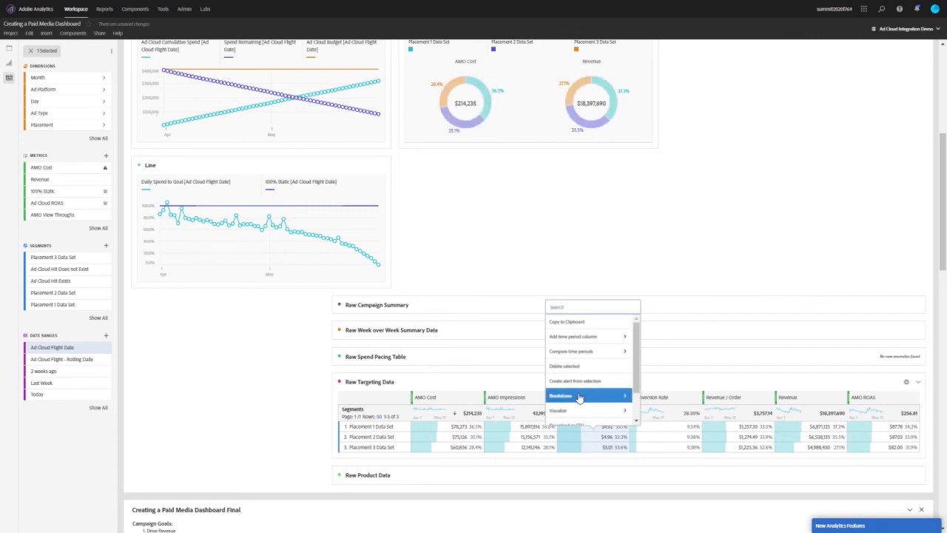
click(581, 410)
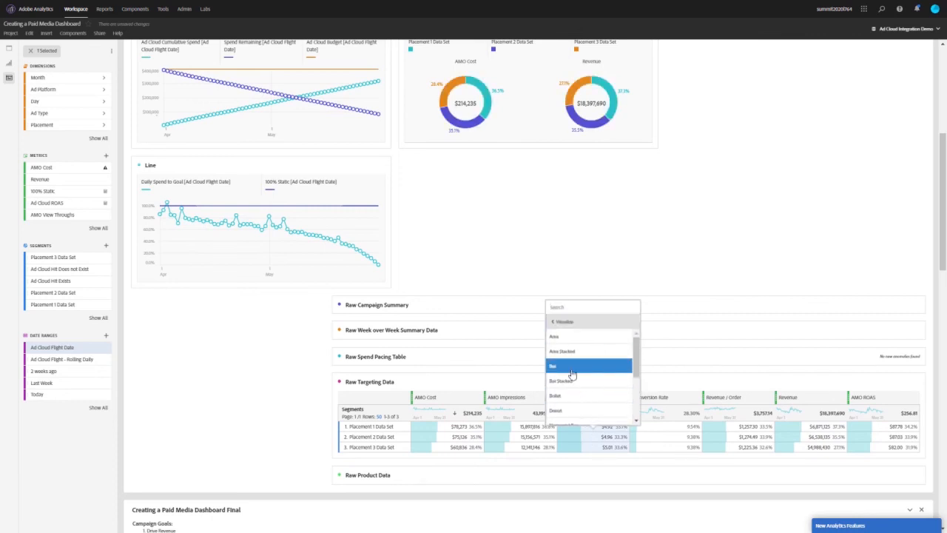
click(581, 364)
Place the Ad Cloud CPM bar chart beneath the placement Donut and narrow it to the Donut's width
scroll(456, 447, down, 6)
scroll(516, 175, up, 6)
drag(486, 378, 686, 209)
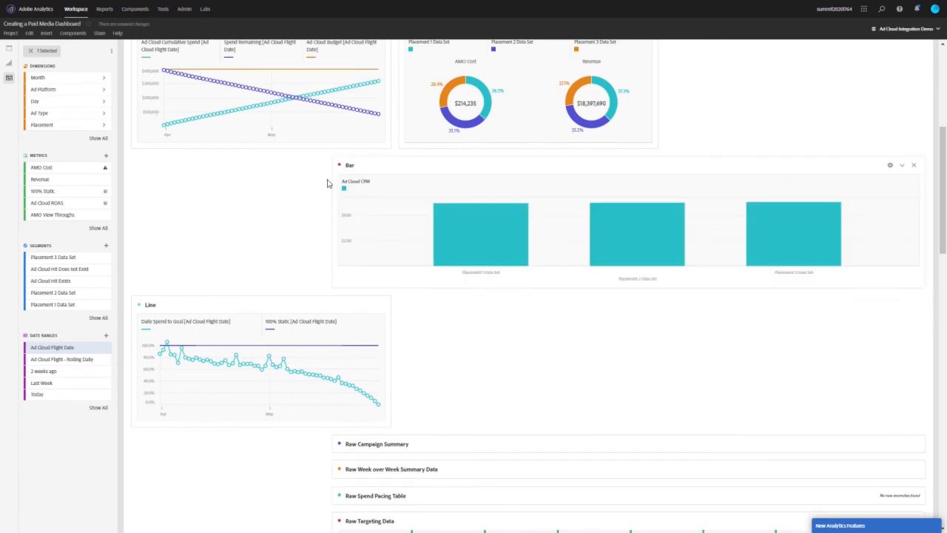
drag(366, 188, 402, 186)
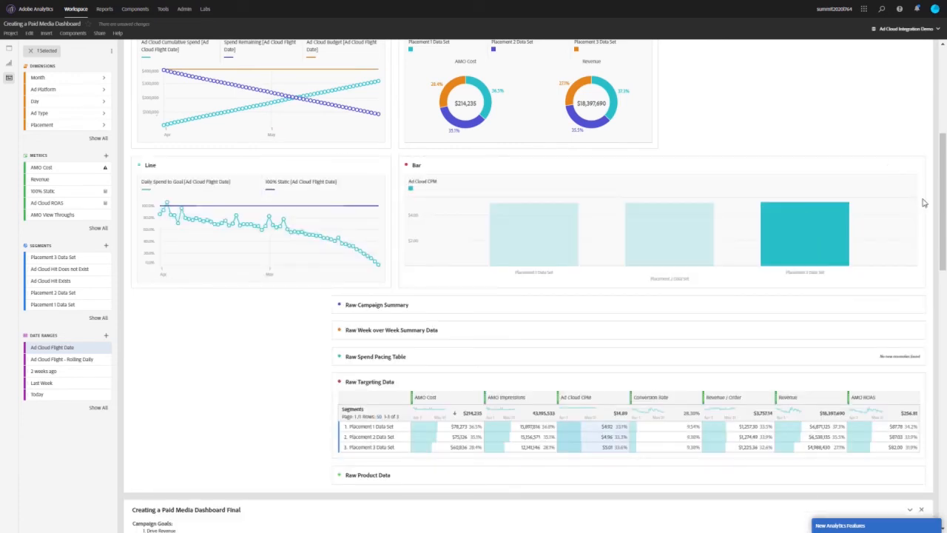
drag(926, 198, 666, 311)
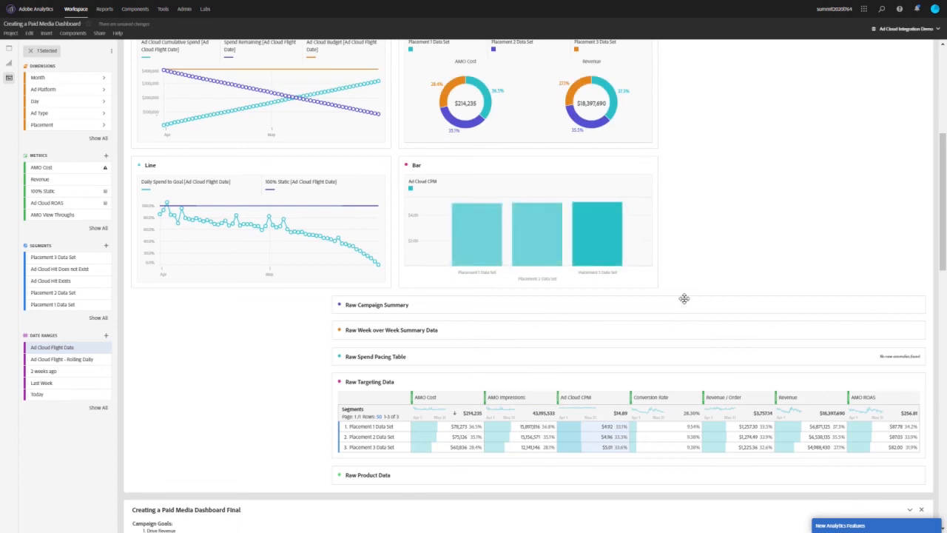
Lock the Ad Cloud CPM bar chart's selection and collapse Raw Targeting Data
click(406, 165)
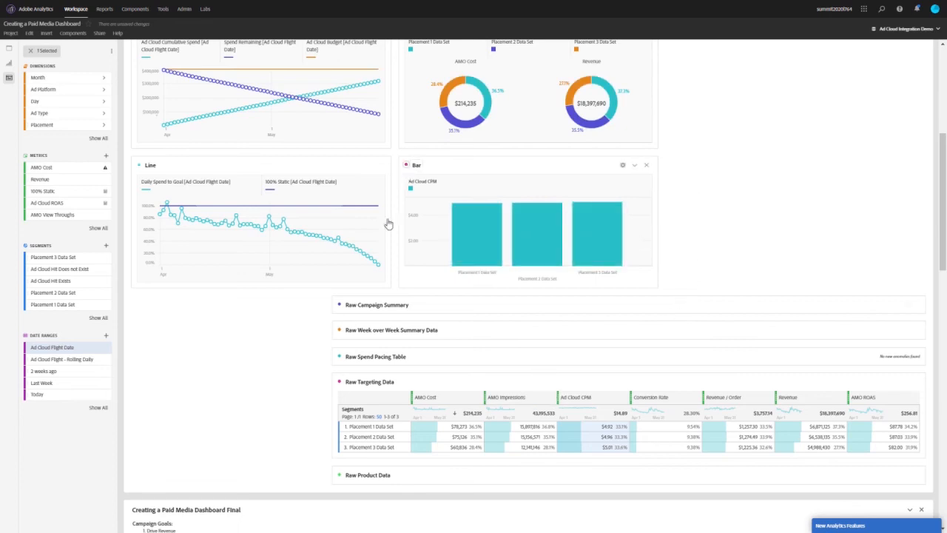
click(902, 382)
scroll(845, 235, up, 3)
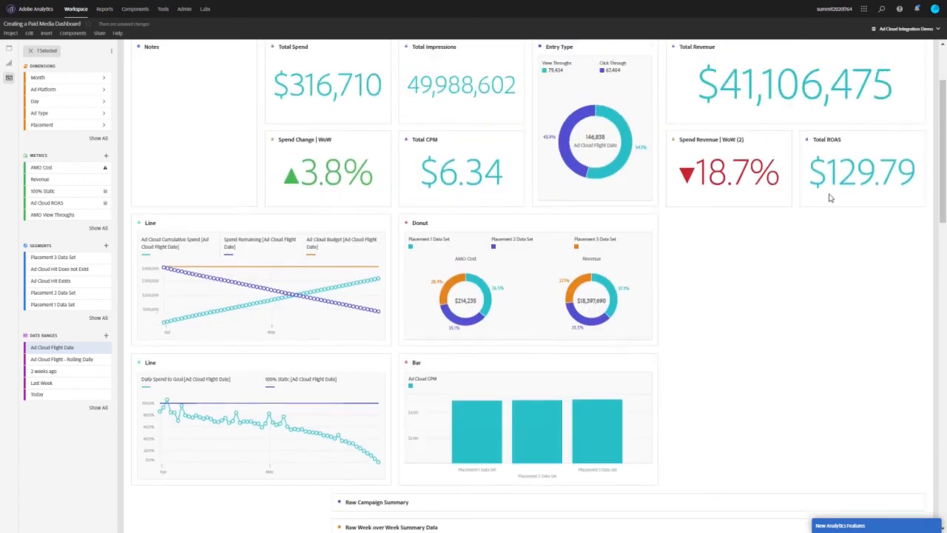
scroll(814, 346, up, 1)
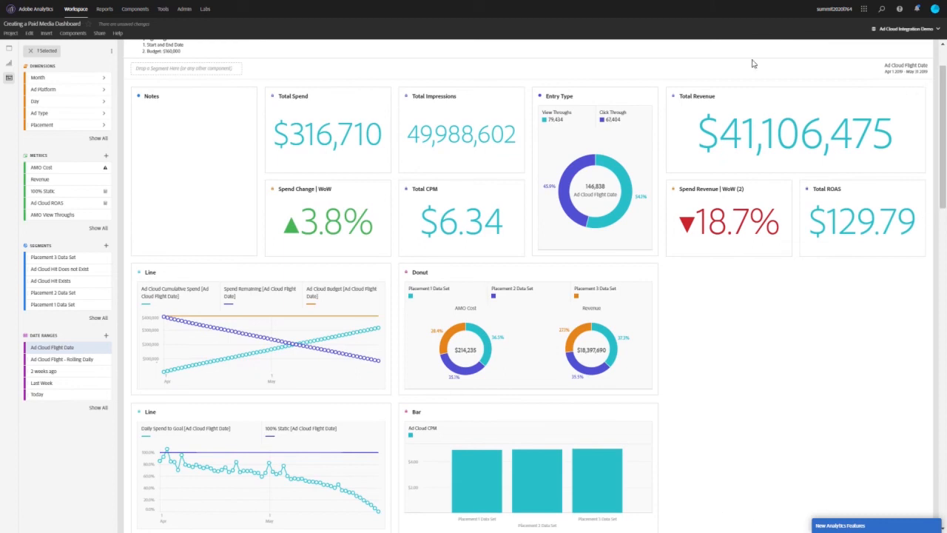
scroll(767, 487, down, 1)
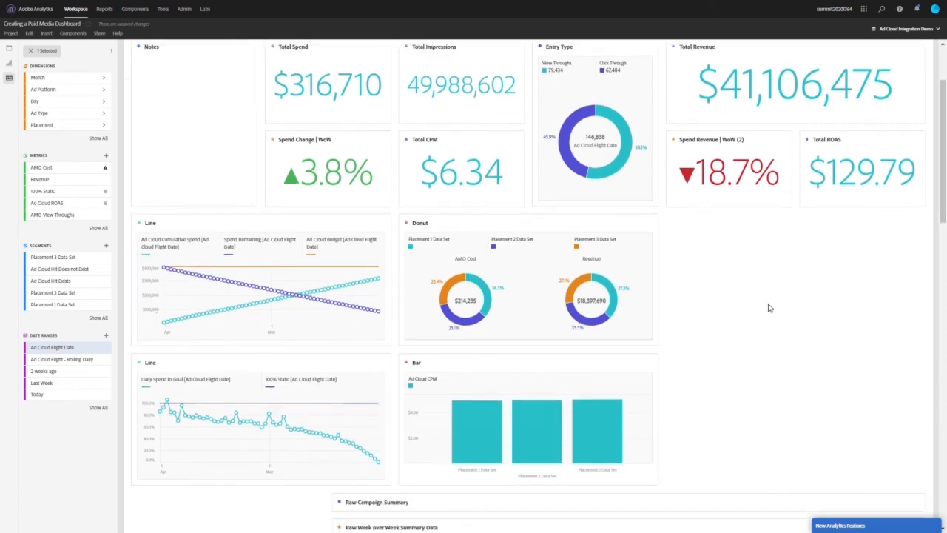
scroll(771, 307, down, 3)
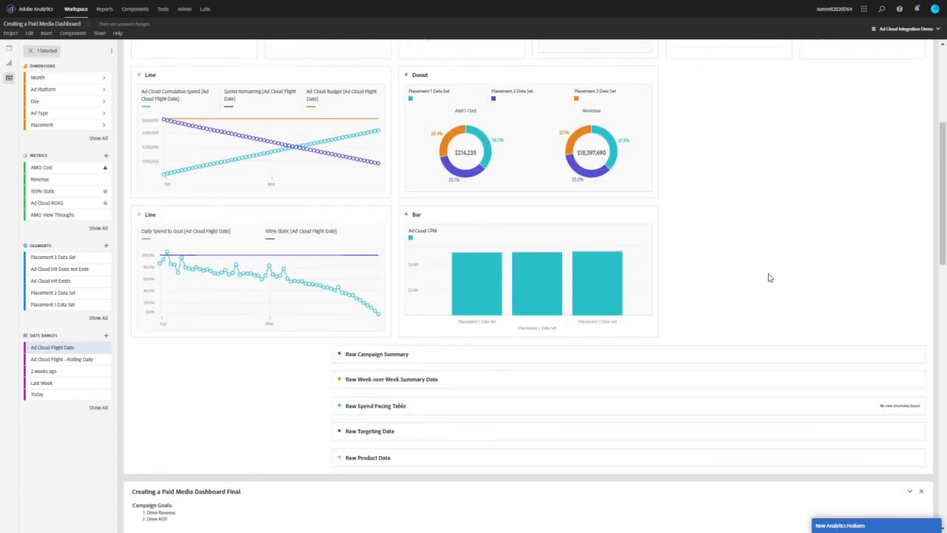
scroll(707, 302, up, 4)
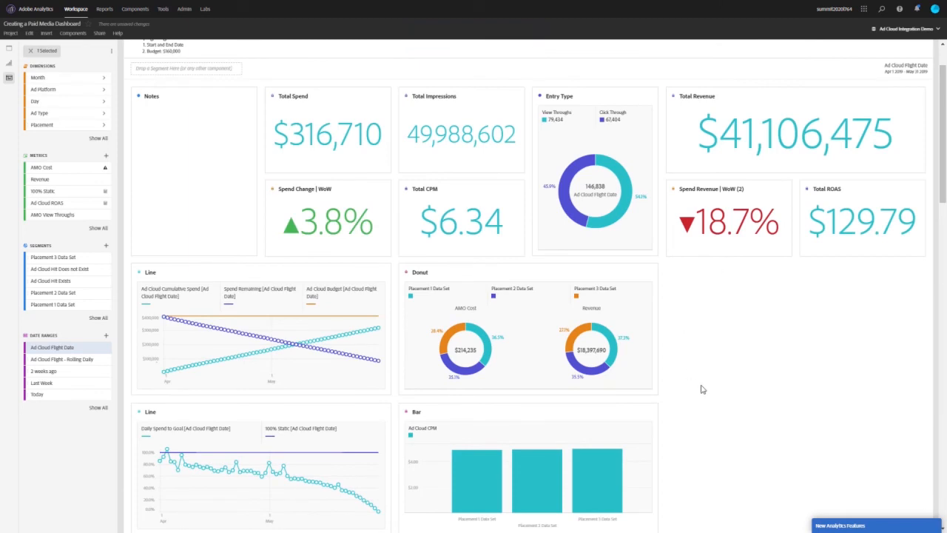
Create a Summary Number visualization from the Apr 21, 2019 AMO Cost value in Raw Week over Week Summary Data
scroll(701, 341, down, 4)
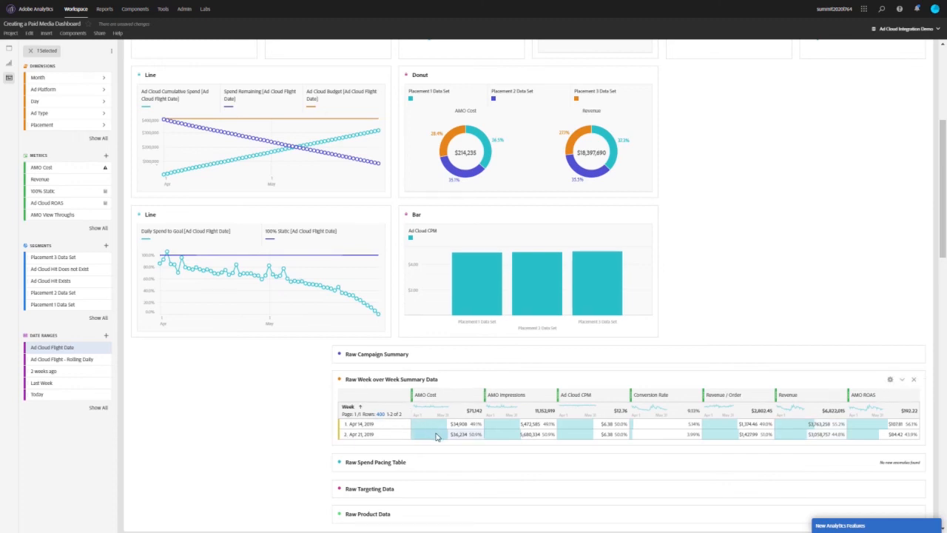
right_click(437, 436)
click(437, 399)
scroll(437, 396, down, 5)
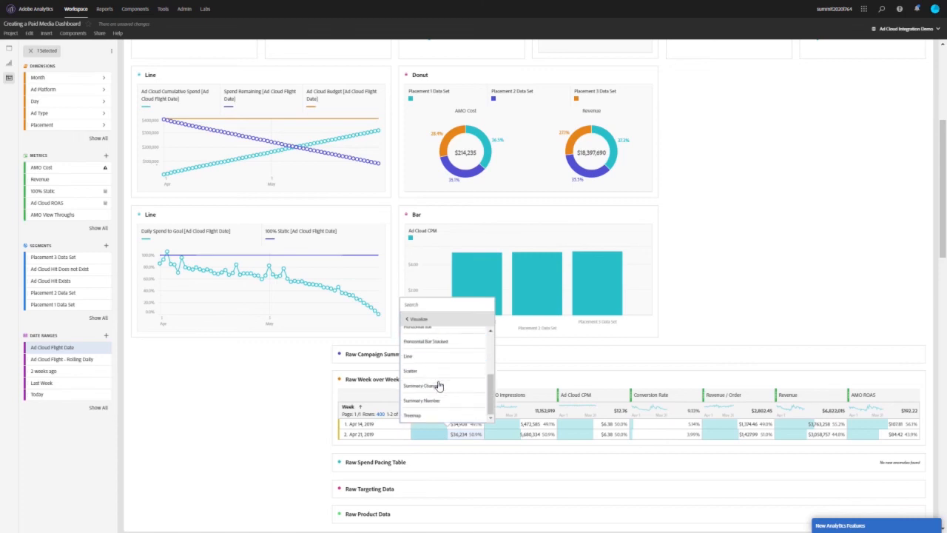
click(444, 400)
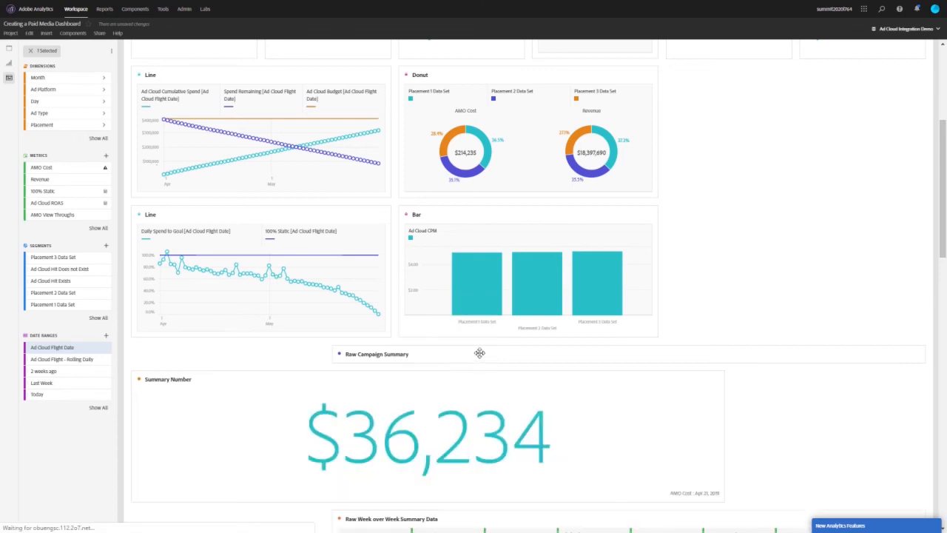
Place the new Summary Number beside the placement Donut and narrow it to the width of the Spend Revenue | WoW (2) tile
scroll(444, 399, up, 1)
scroll(394, 429, down, 7)
scroll(464, 289, up, 5)
drag(448, 336, 692, 157)
scroll(459, 293, up, 2)
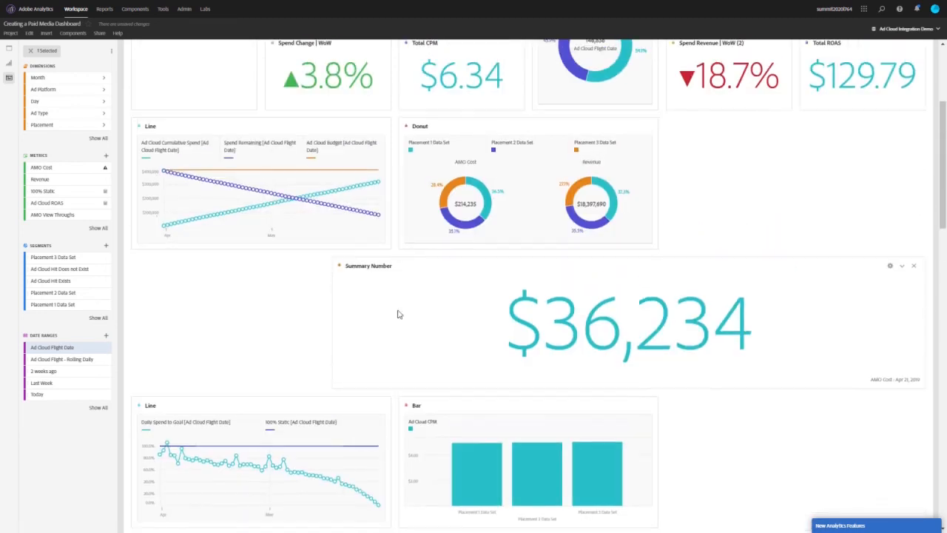
drag(585, 274, 851, 222)
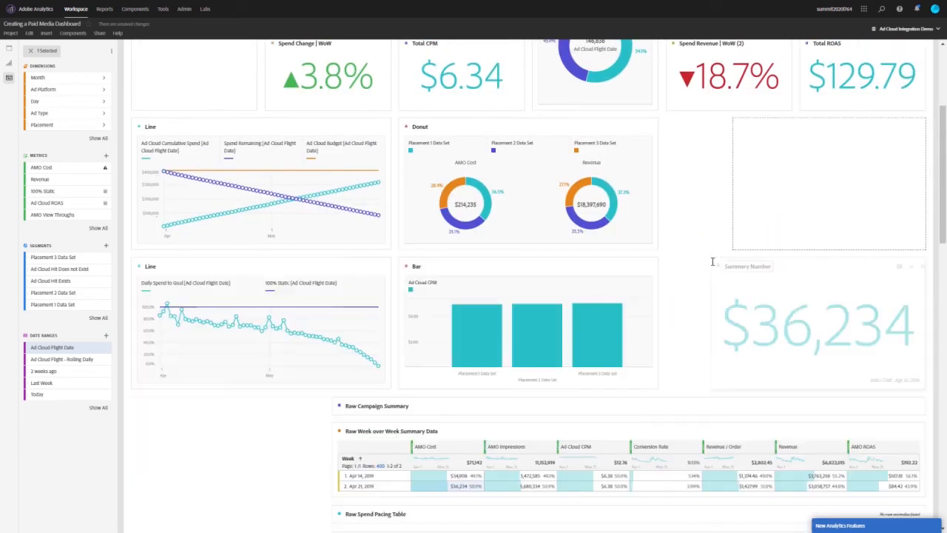
scroll(903, 300, up, 2)
drag(925, 302, 799, 296)
Rename the Summary Number tile as Last Week Revenue and lock its data source selection
click(699, 275)
text(Last Week Revenue)
click(673, 274)
click(650, 346)
Duplicate the Last Week Revenue tile and place the copy beside it, beneath Total ROAS
right_click(735, 272)
click(732, 299)
scroll(772, 264, down, 2)
drag(762, 283, 826, 169)
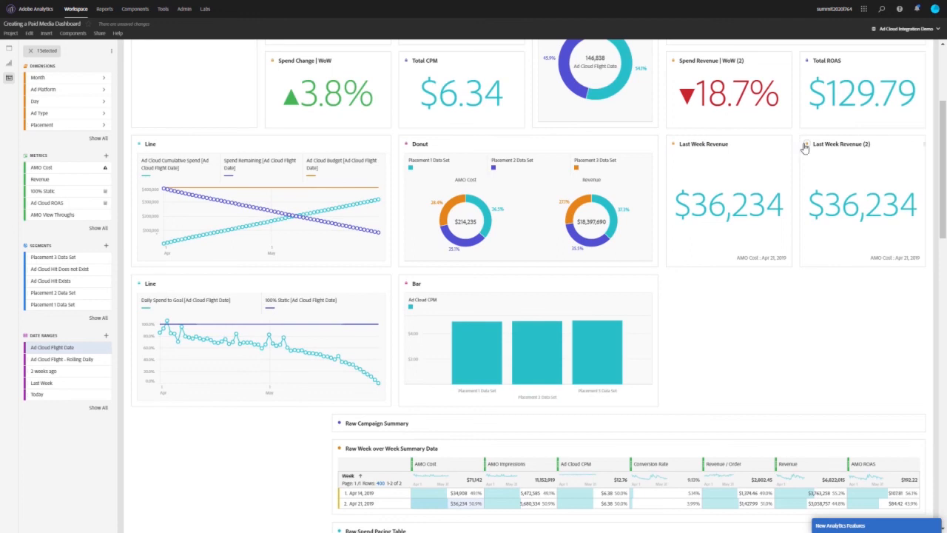
Unlock the duplicated tile, point it to the Apr 21, 2019 AMO ROAS value, and lock its selection again
click(807, 144)
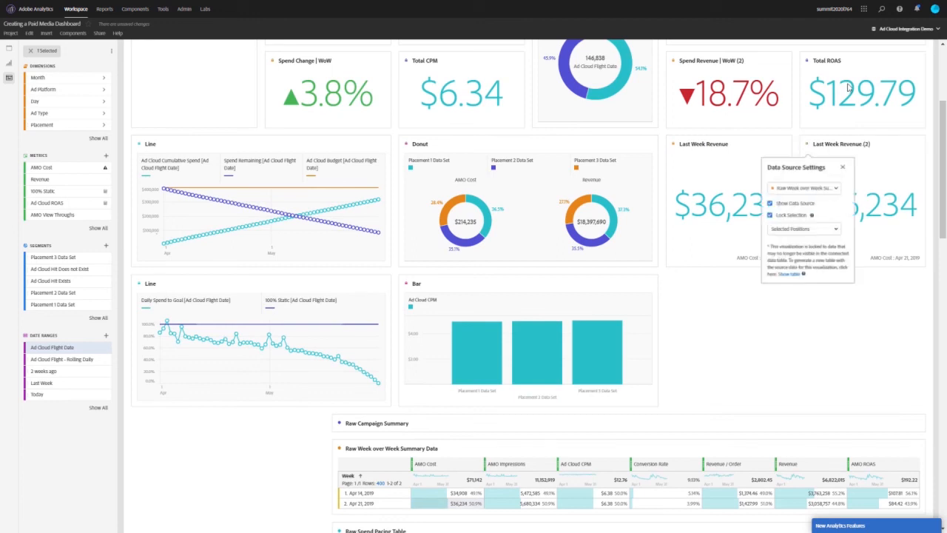
click(770, 215)
scroll(790, 351, down, 3)
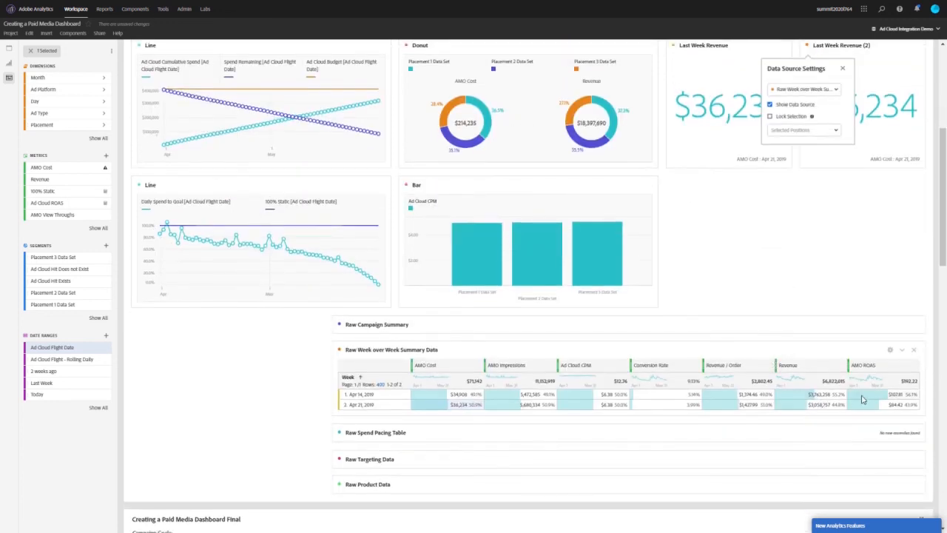
scroll(805, 192, up, 4)
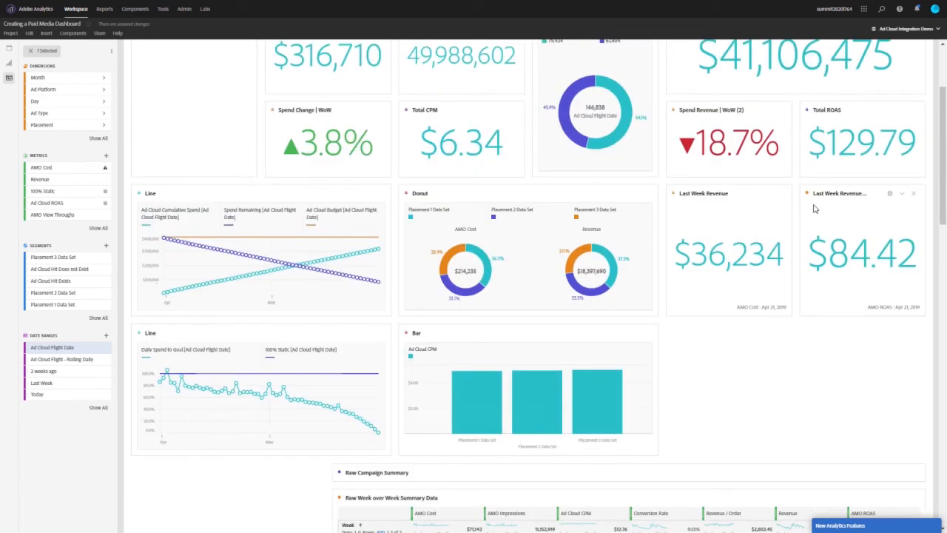
click(770, 265)
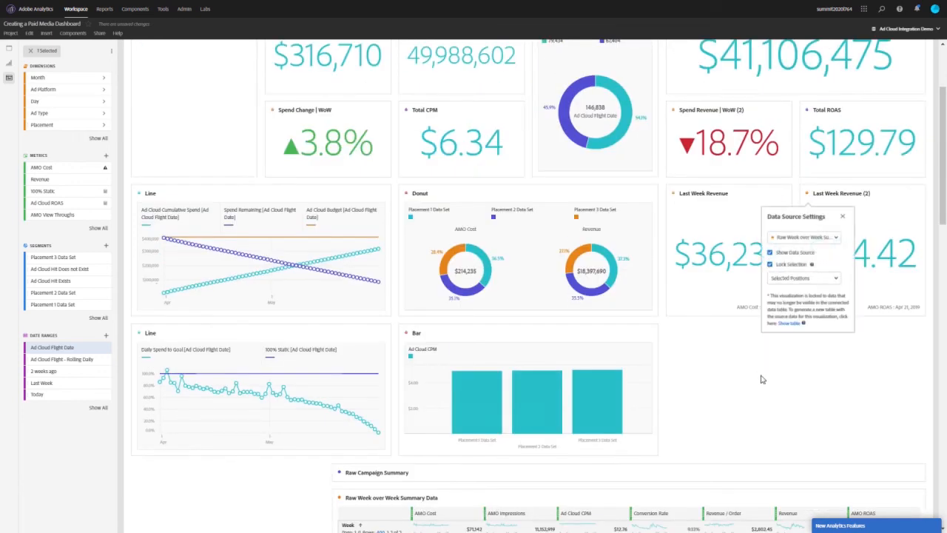
click(763, 380)
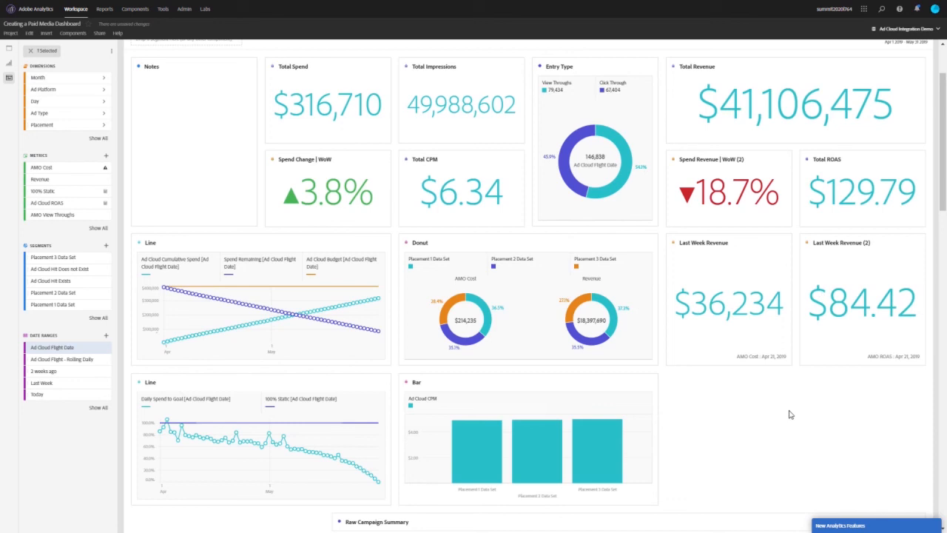
Collapse Raw Week over Week Summary Data and expand Raw Product Data
scroll(690, 396, down, 5)
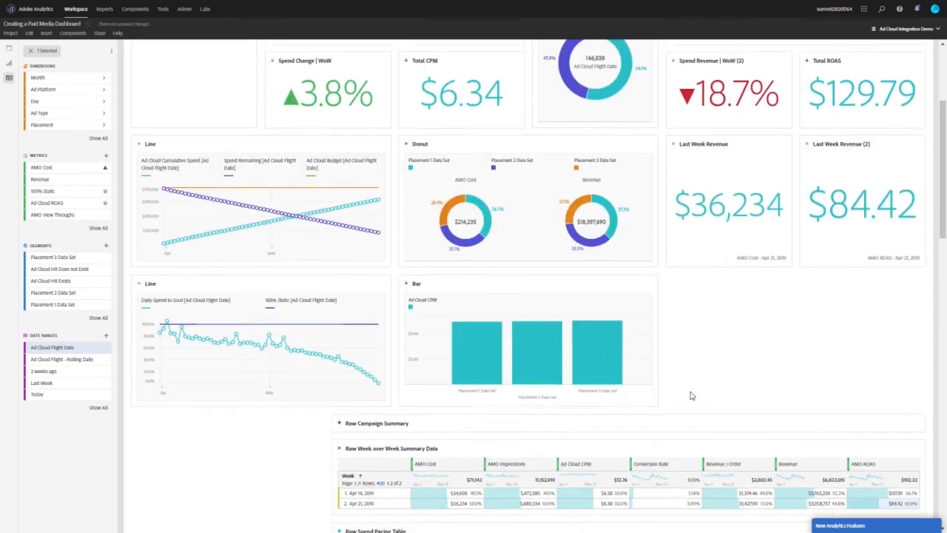
click(904, 202)
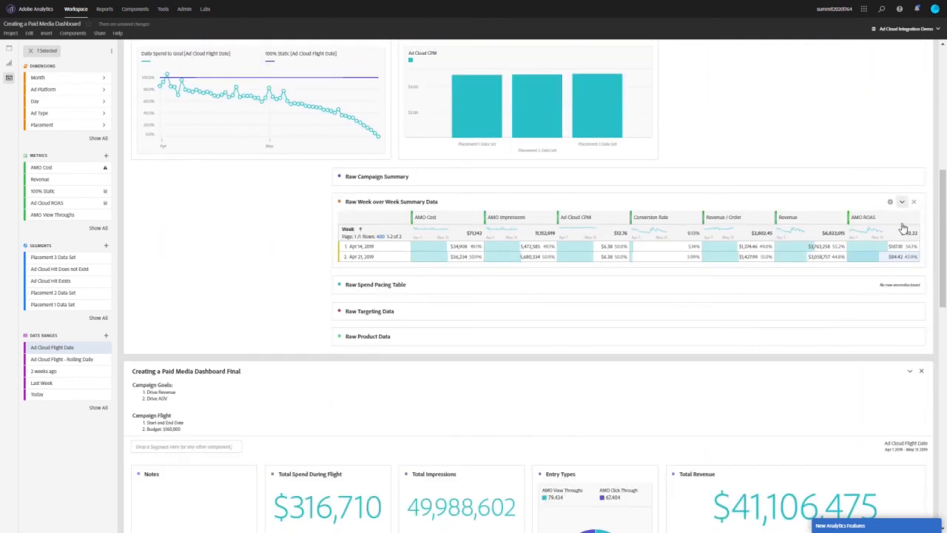
click(902, 280)
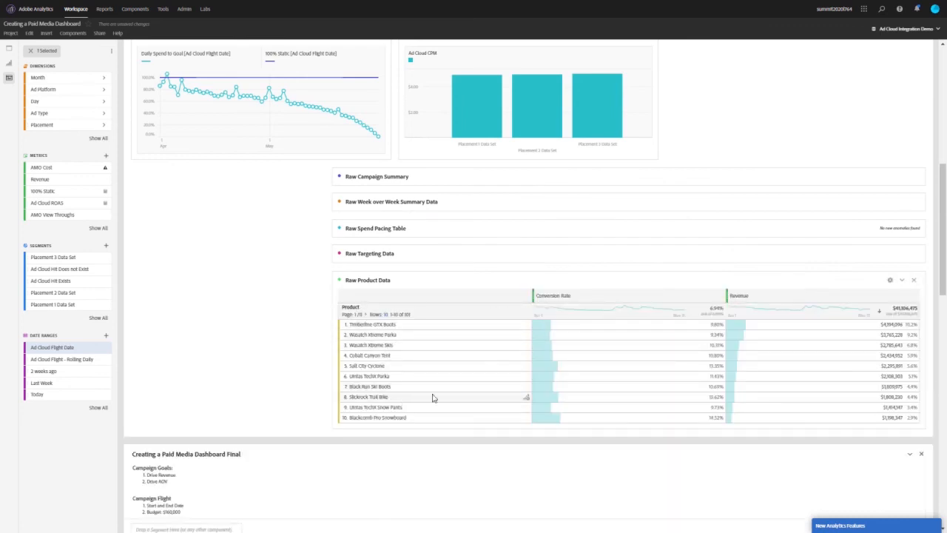
Create a Bar visualization from the Revenue values of the ten products in Raw Product Data and place it beneath the Last Week Revenue tiles
drag(769, 325, 763, 428)
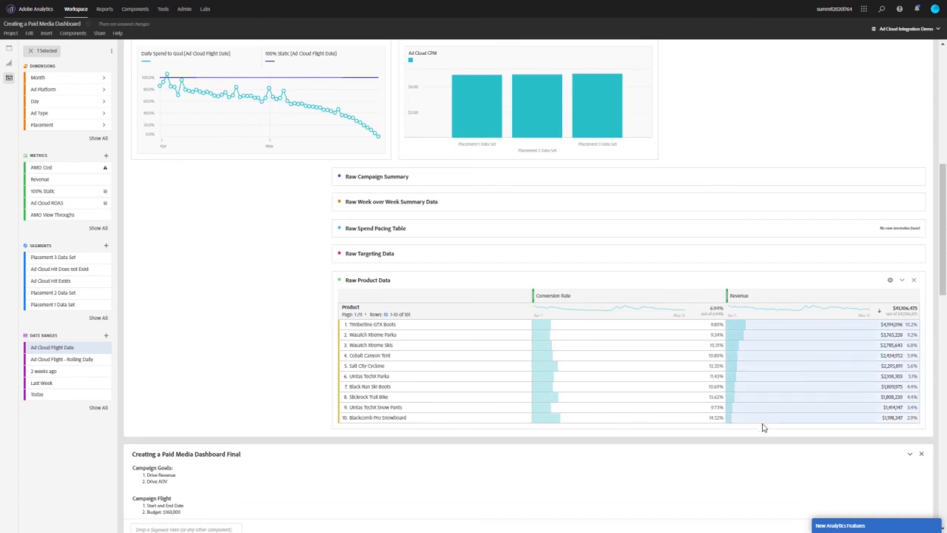
right_click(777, 376)
click(794, 472)
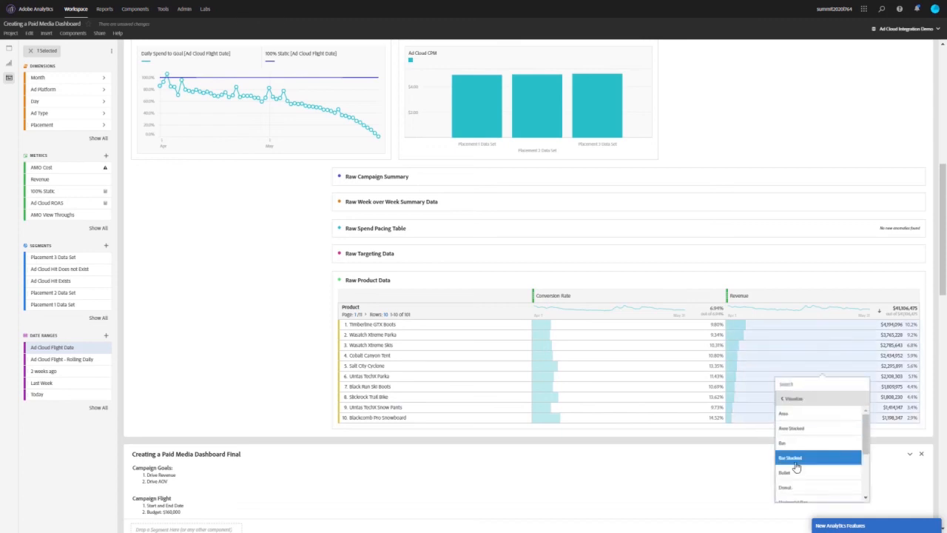
scroll(799, 481, down, 2)
scroll(798, 471, down, 3)
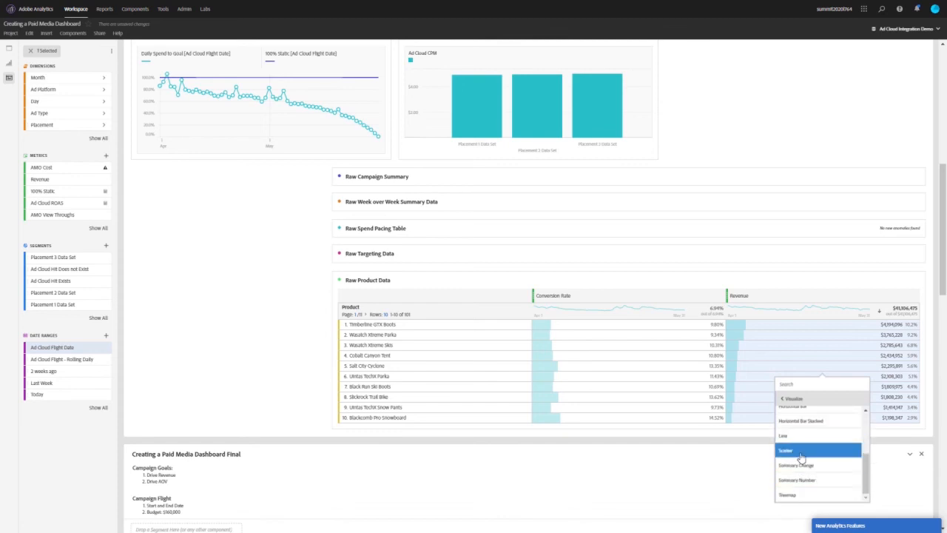
scroll(803, 459, up, 5)
scroll(805, 455, down, 2)
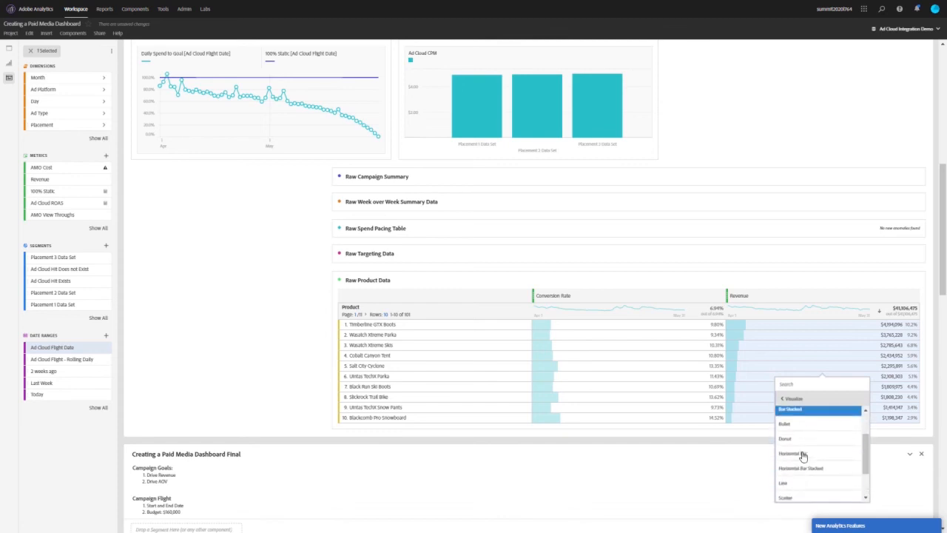
scroll(806, 453, up, 2)
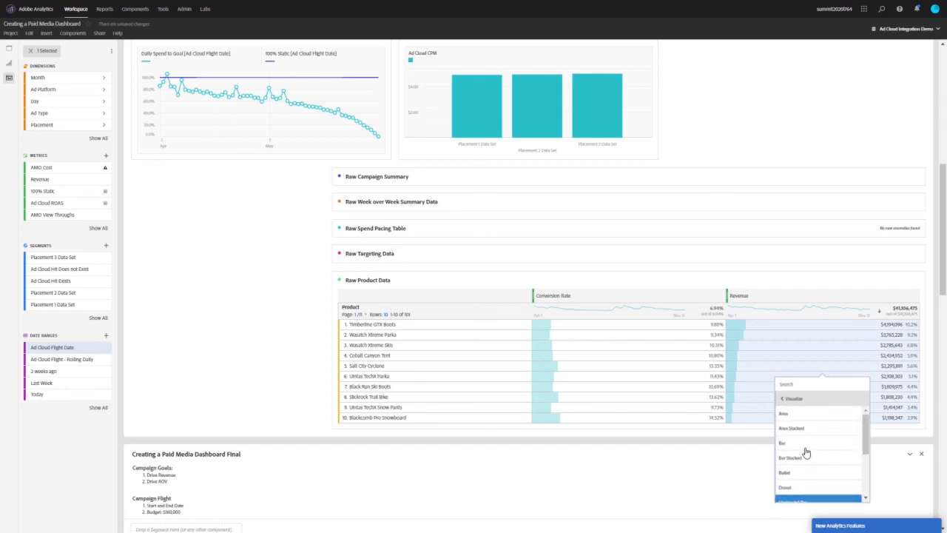
click(805, 444)
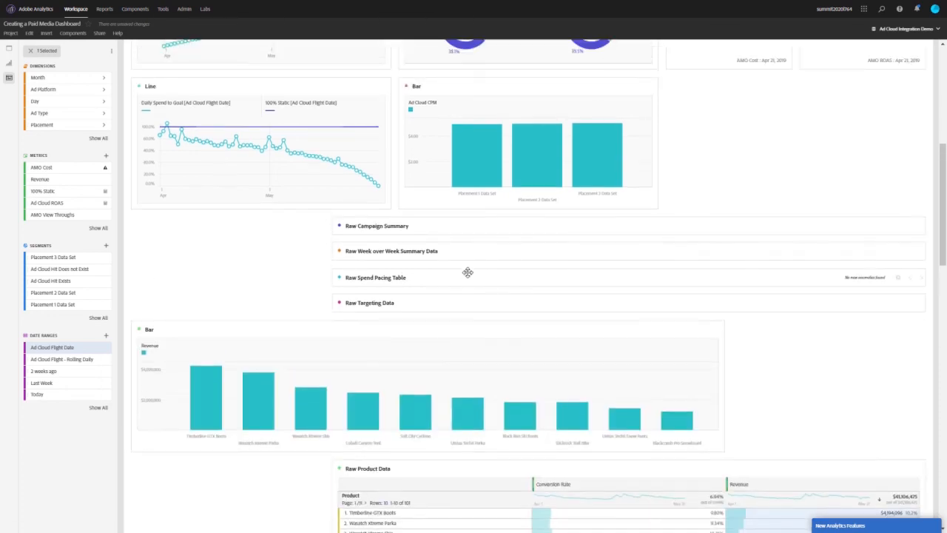
scroll(666, 141, up, 5)
drag(575, 430, 691, 331)
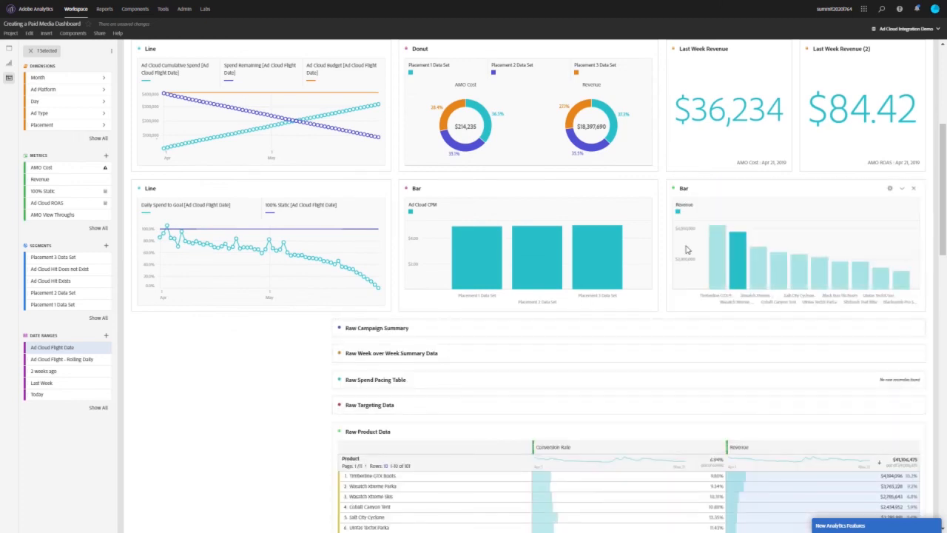
Extend the product bar chart's source selection to the Conversion Rate and Revenue values of all ten products
scroll(717, 305, down, 1)
scroll(637, 418, down, 2)
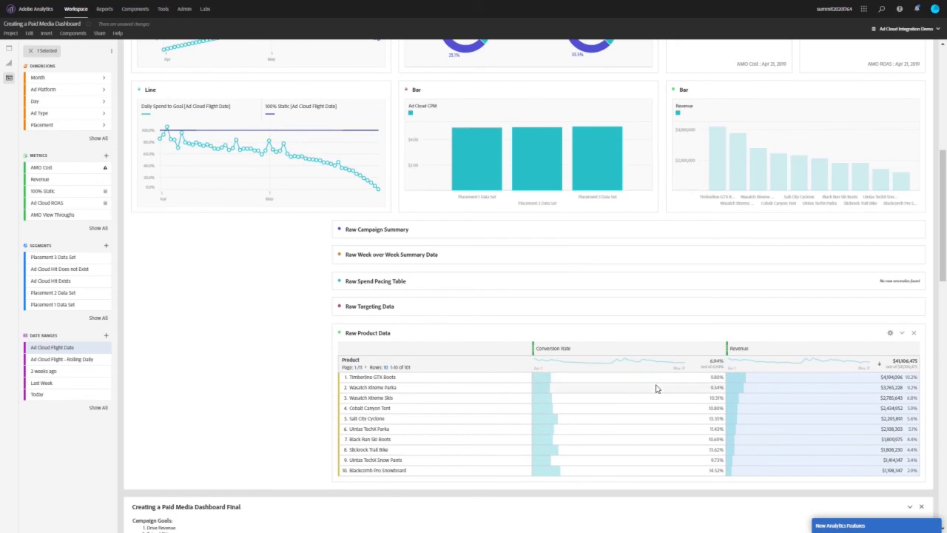
drag(720, 372, 764, 471)
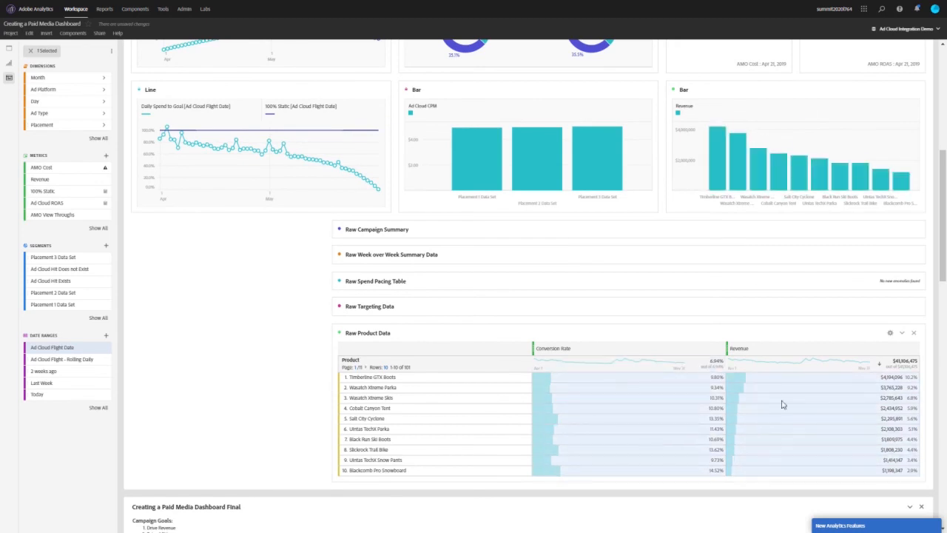
scroll(802, 222, up, 1)
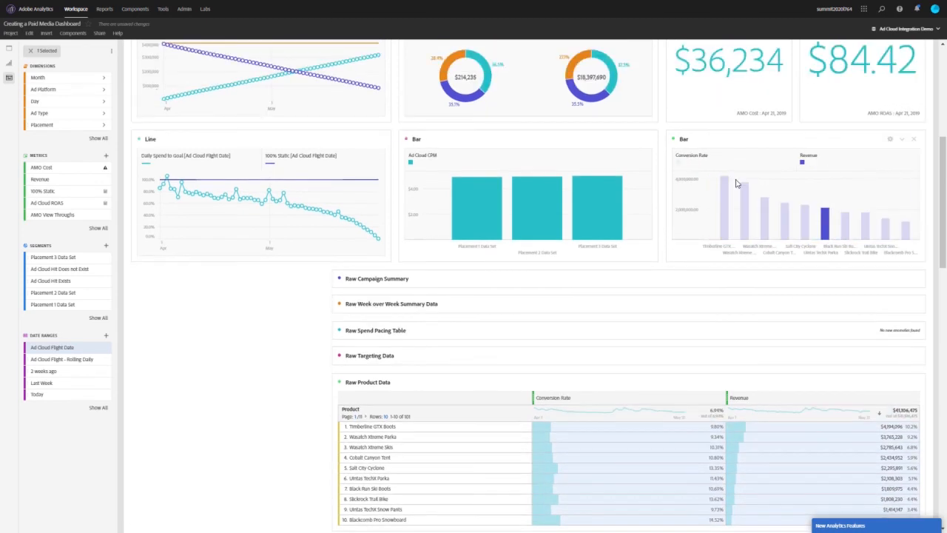
Turn on Display Dual Axis for the product Conversion Rate and Revenue bar chart
click(889, 139)
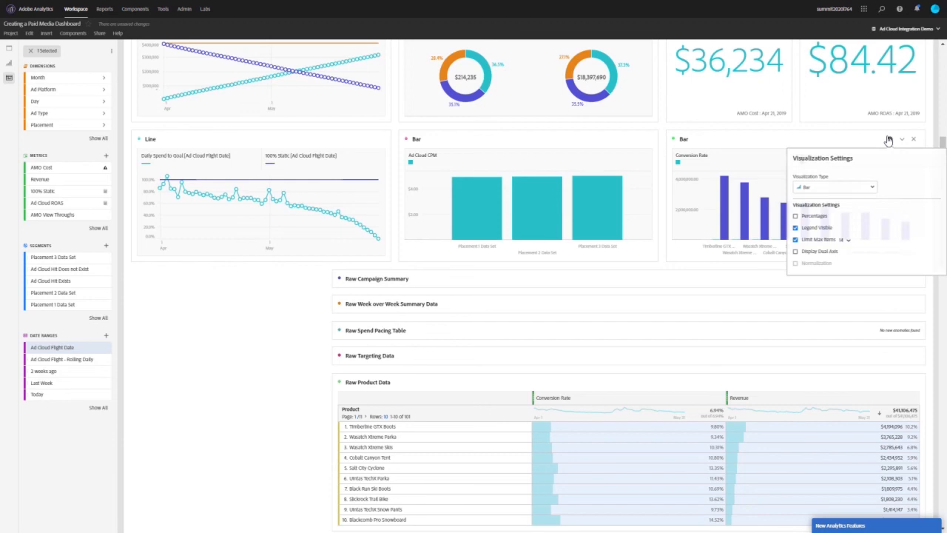
click(797, 251)
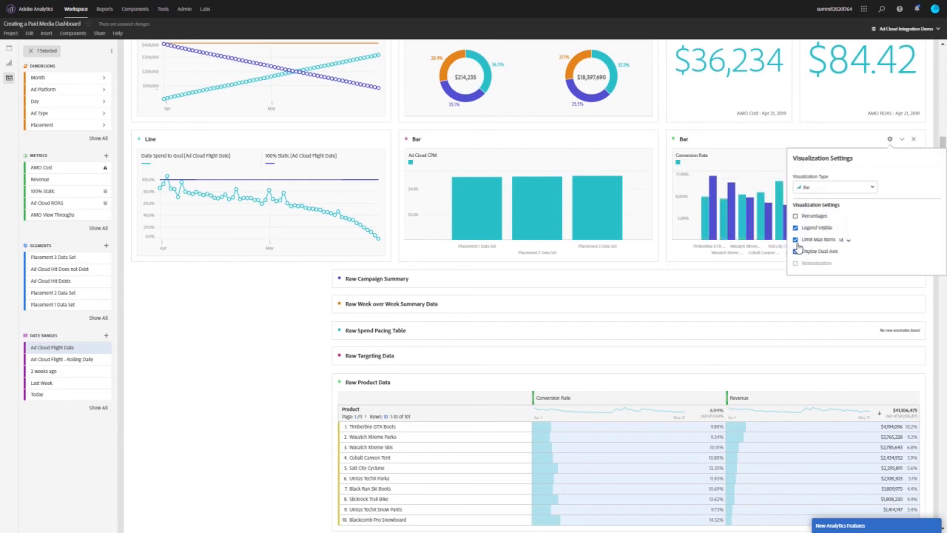
click(778, 267)
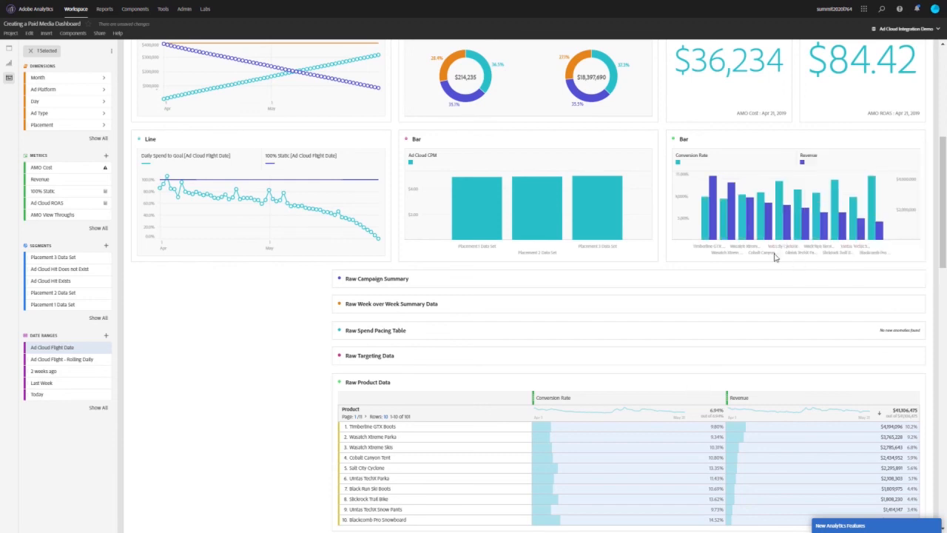
Collapse the Creating a Paid Media Dashboard panel and review the Creating a Paid Media Dashboard Final panel down to its Top Products being sold chart
scroll(795, 315, up, 3)
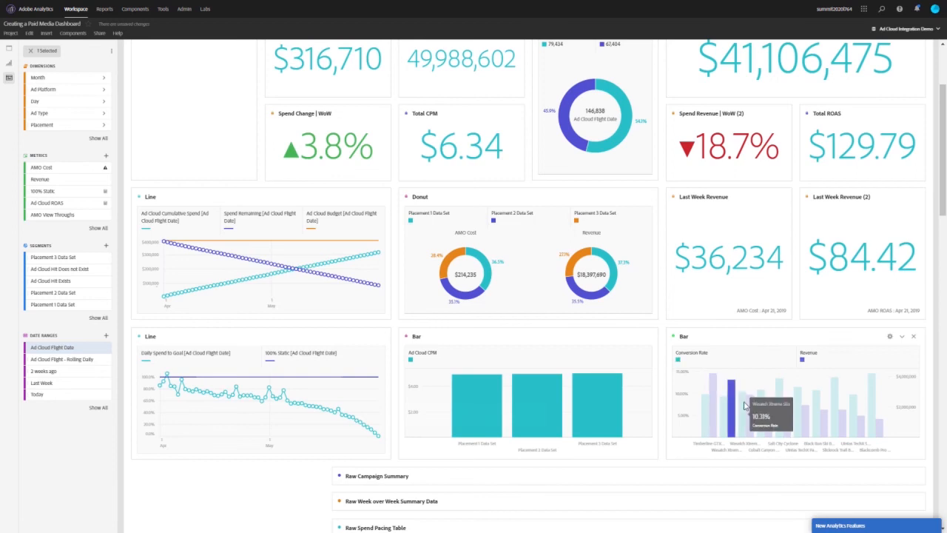
scroll(551, 350, up, 1)
scroll(550, 348, down, 2)
scroll(550, 345, up, 4)
scroll(853, 157, up, 1)
click(910, 57)
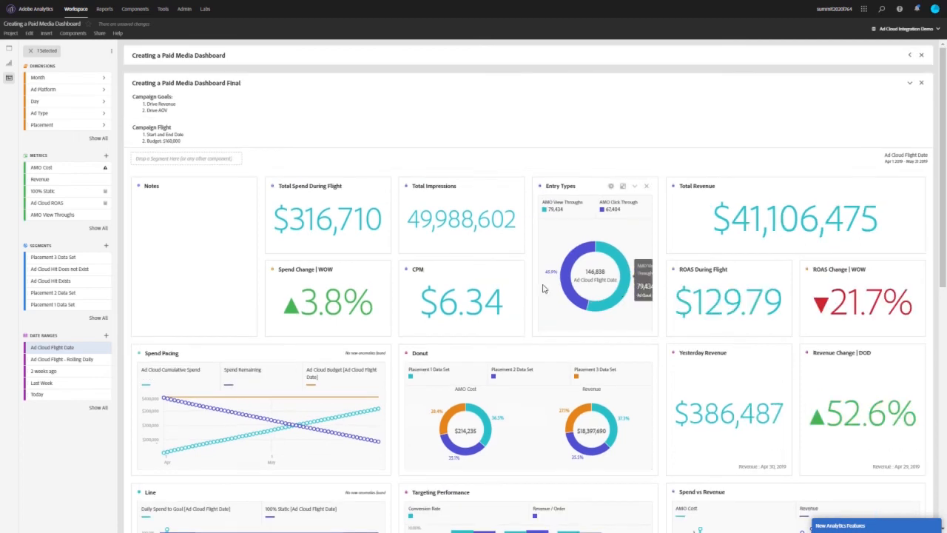
scroll(540, 288, down, 3)
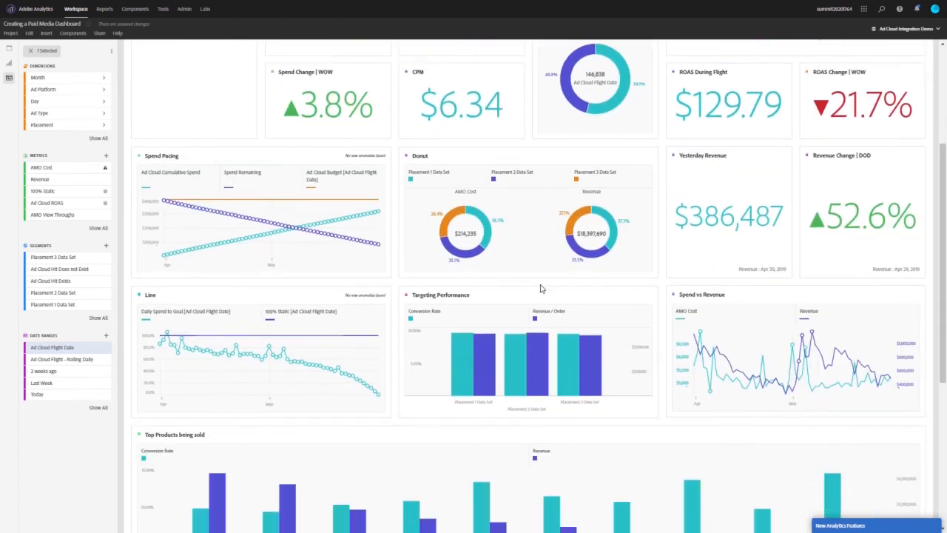
scroll(542, 244, up, 1)
scroll(541, 289, down, 3)
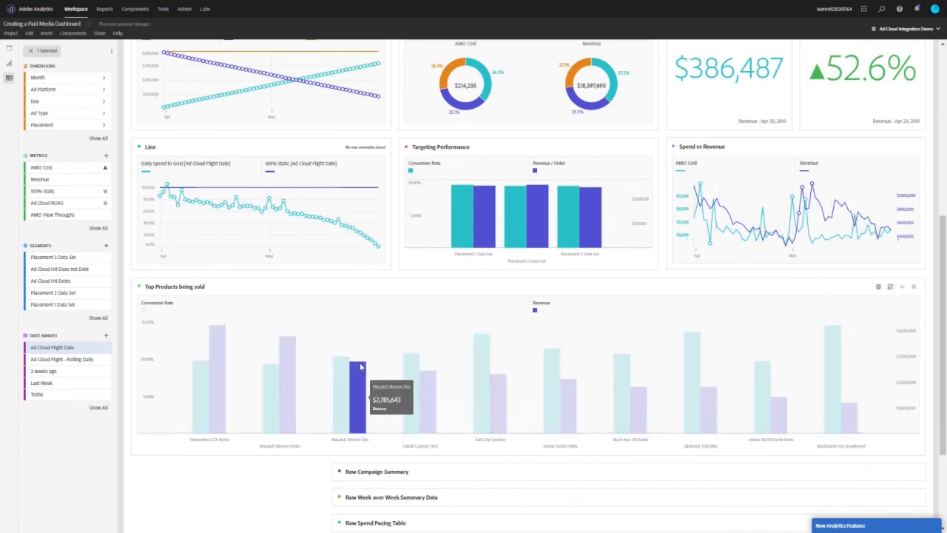
scroll(361, 367, up, 5)
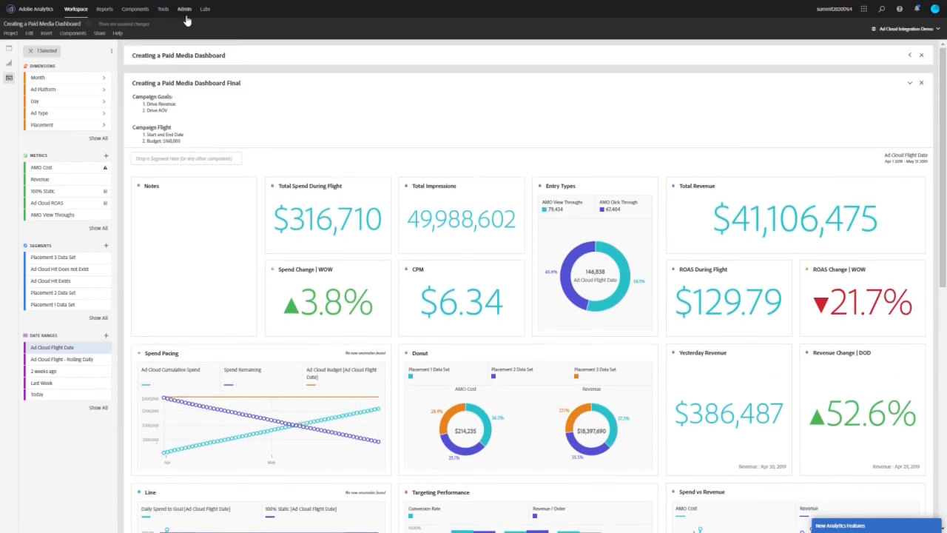
Start a scheduled file delivery of the project as PDF and keep its frequency at Send Daily
click(100, 34)
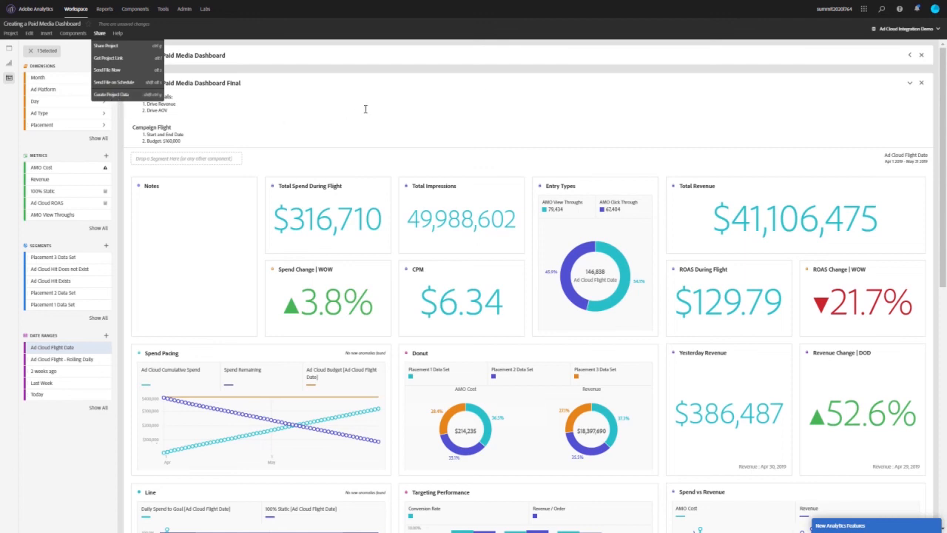
click(113, 86)
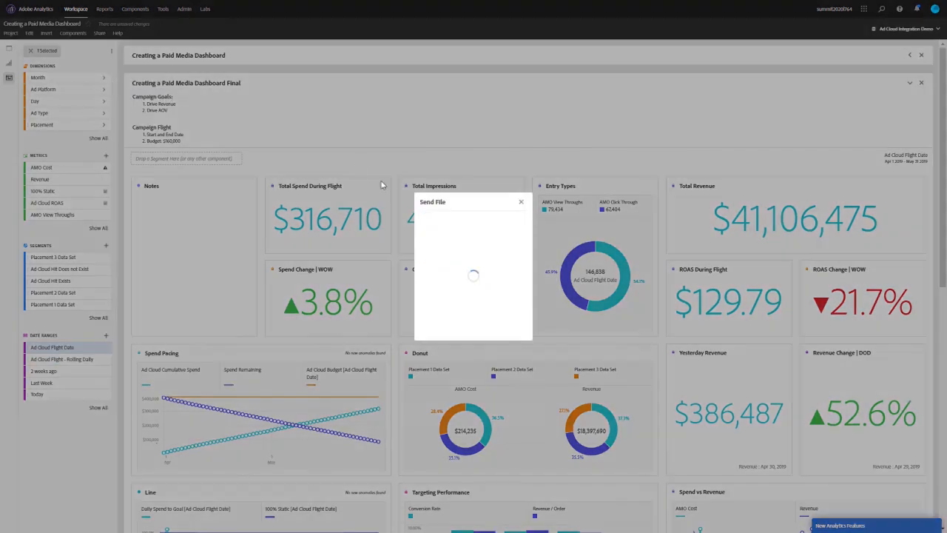
click(429, 172)
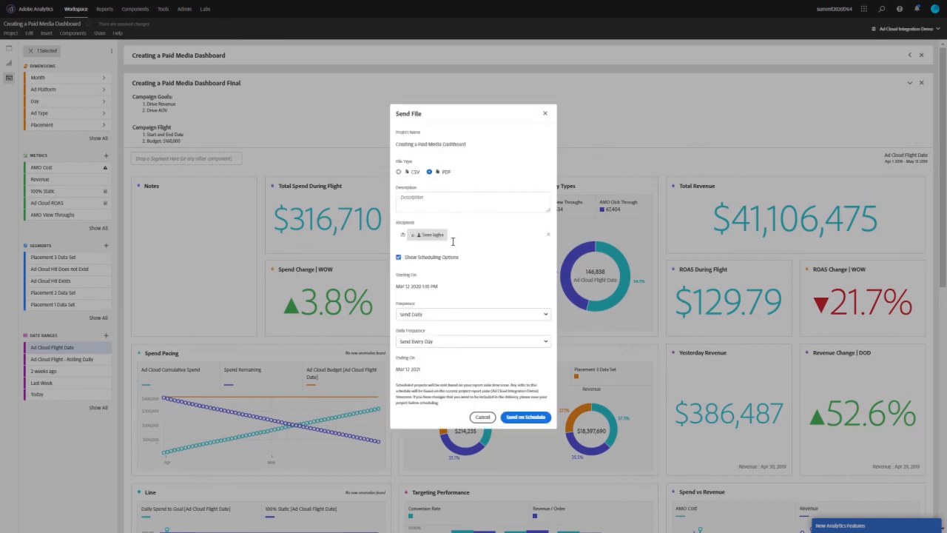
click(473, 312)
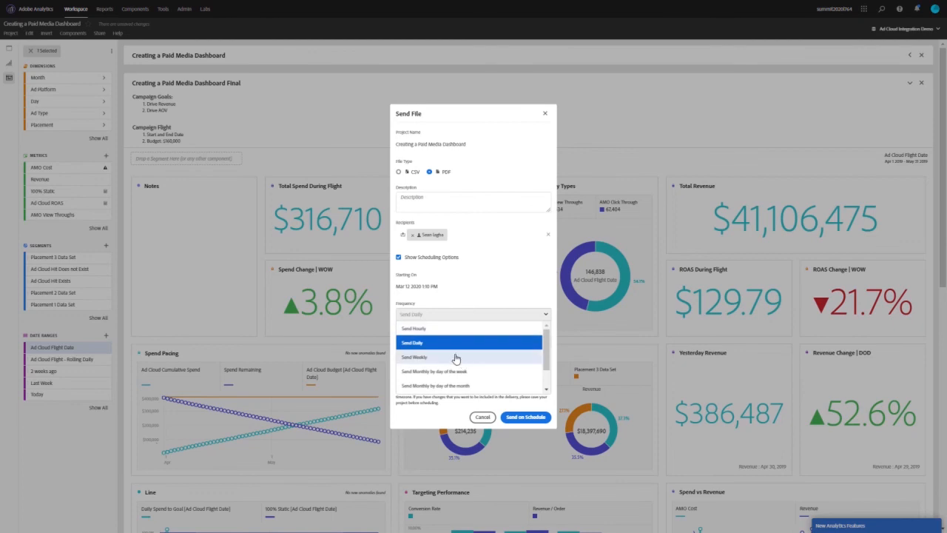
click(494, 290)
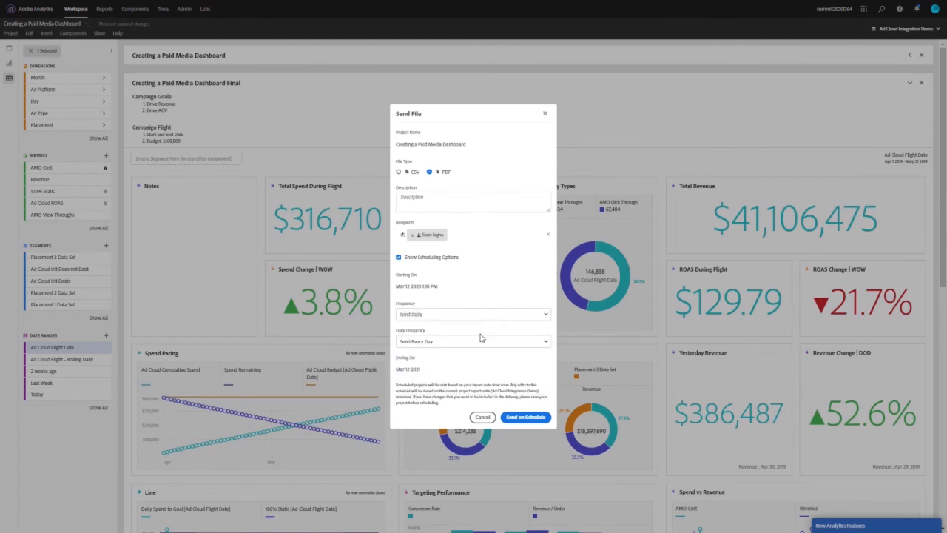